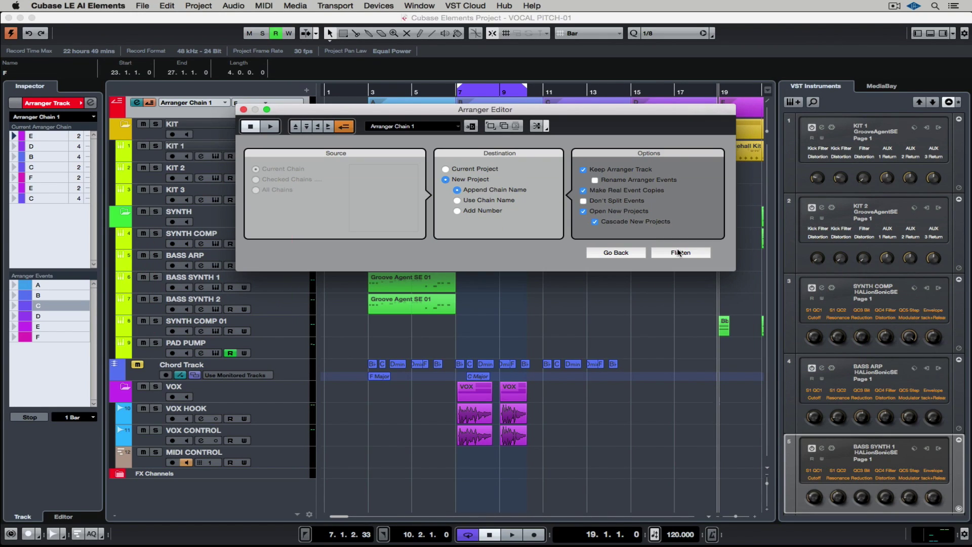
# Flatten Arranger Chain 1 into a new project and activate that project.
pyautogui.click(678, 252)
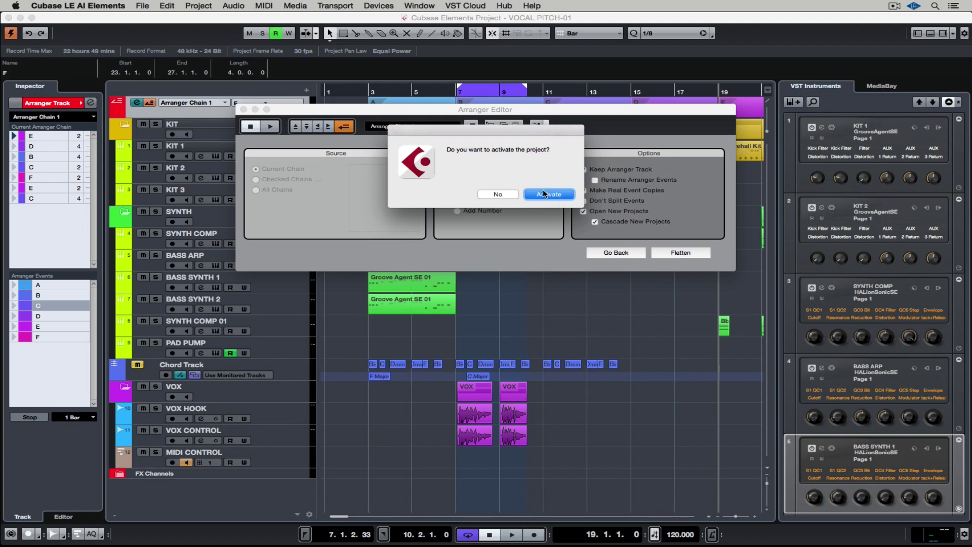
pyautogui.click(543, 194)
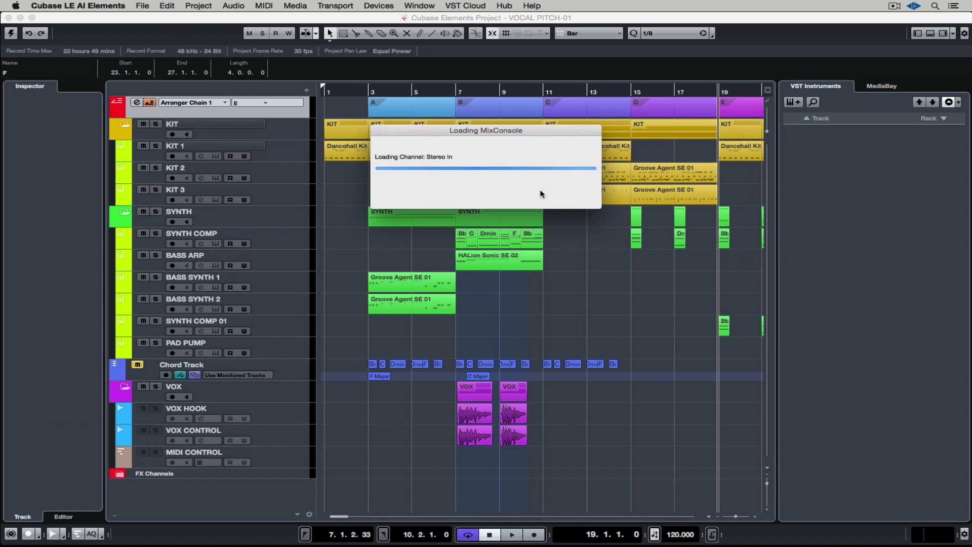
# Create a sampler track from the VOX HOOK event and leave mixdown Post Process at None.
pyautogui.click(476, 411)
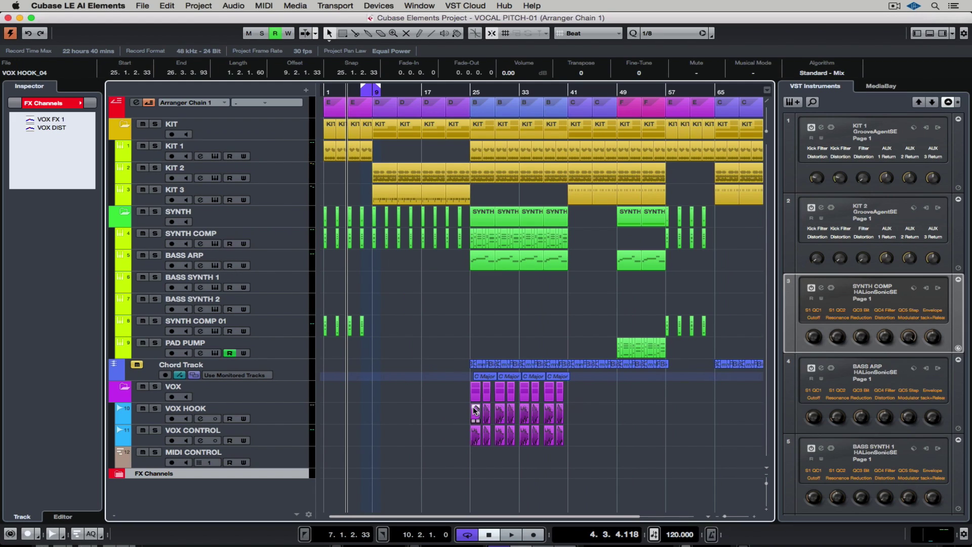
pyautogui.rightClick(475, 409)
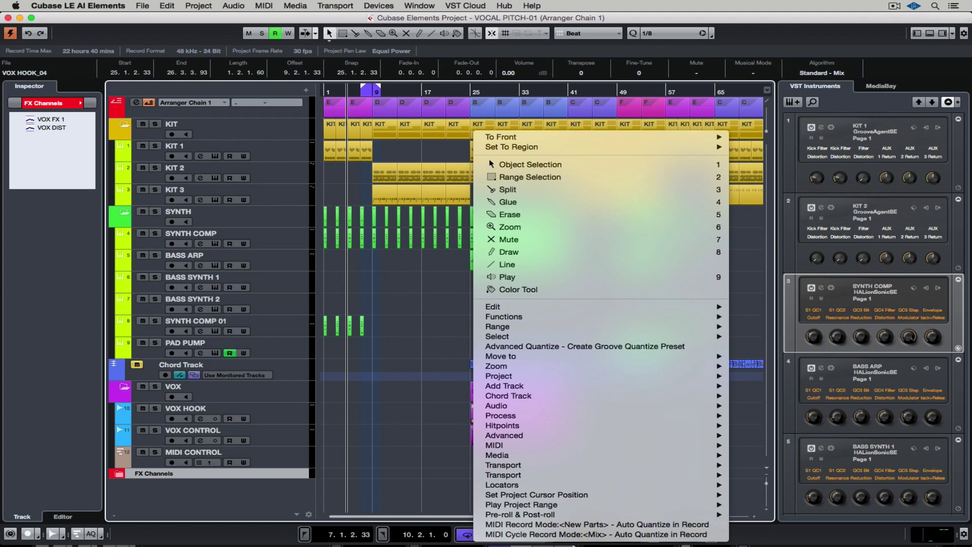
pyautogui.moveTo(618, 407)
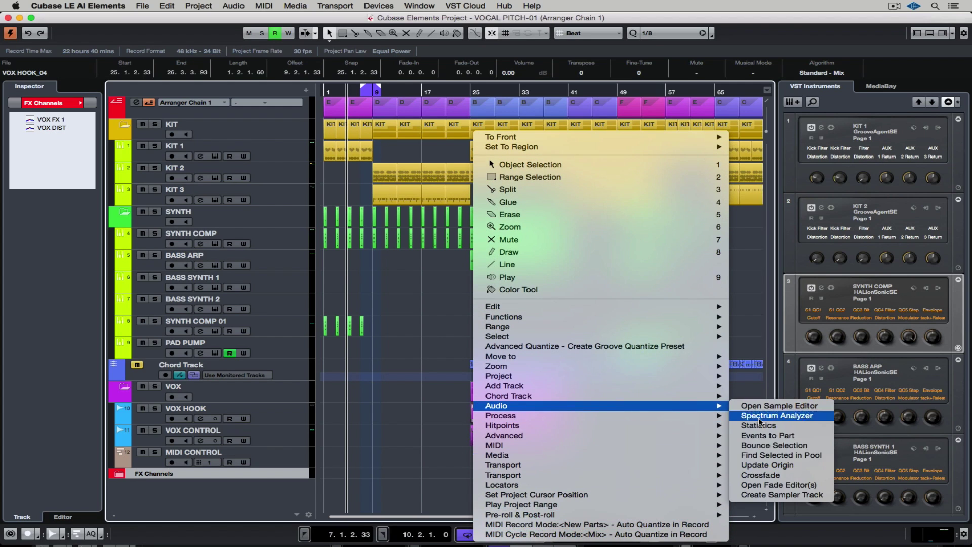
pyautogui.click(782, 495)
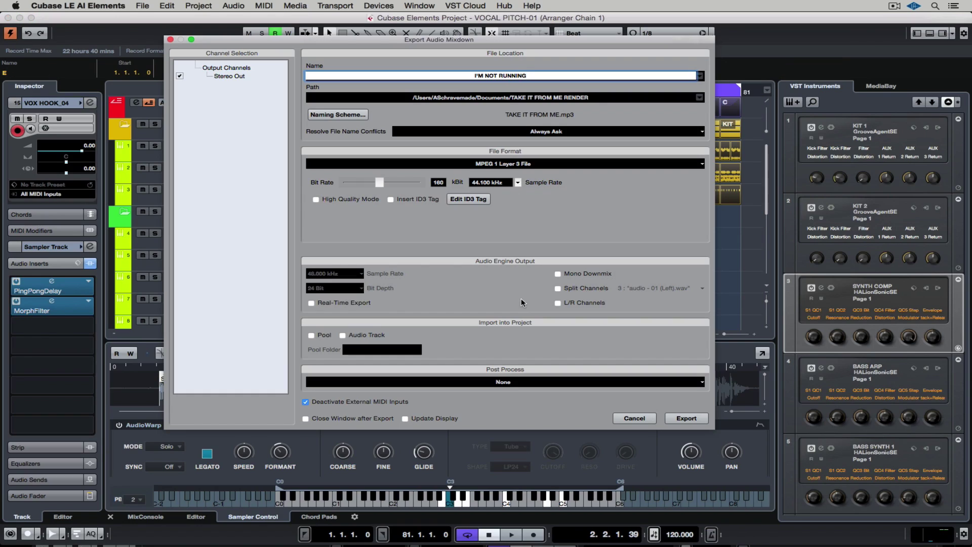
pyautogui.click(500, 383)
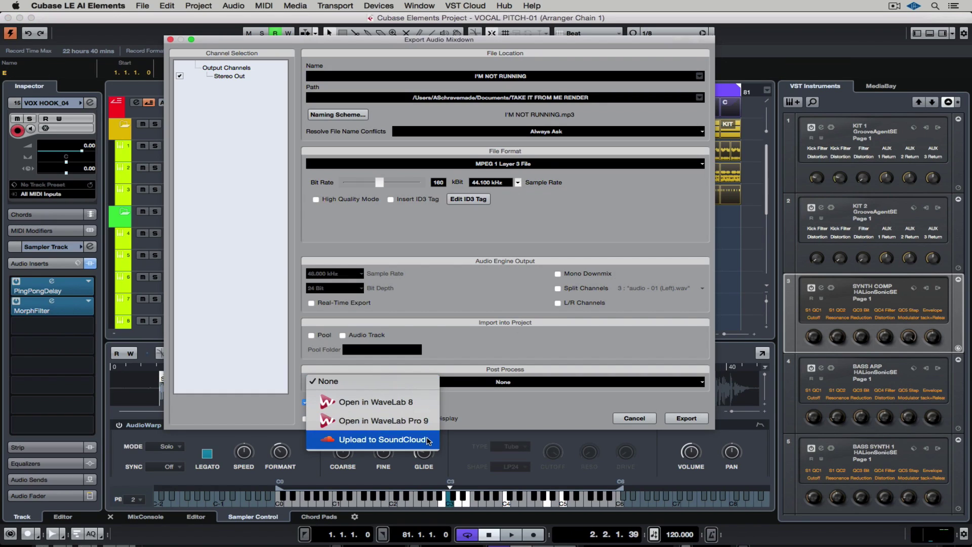
pyautogui.click(506, 405)
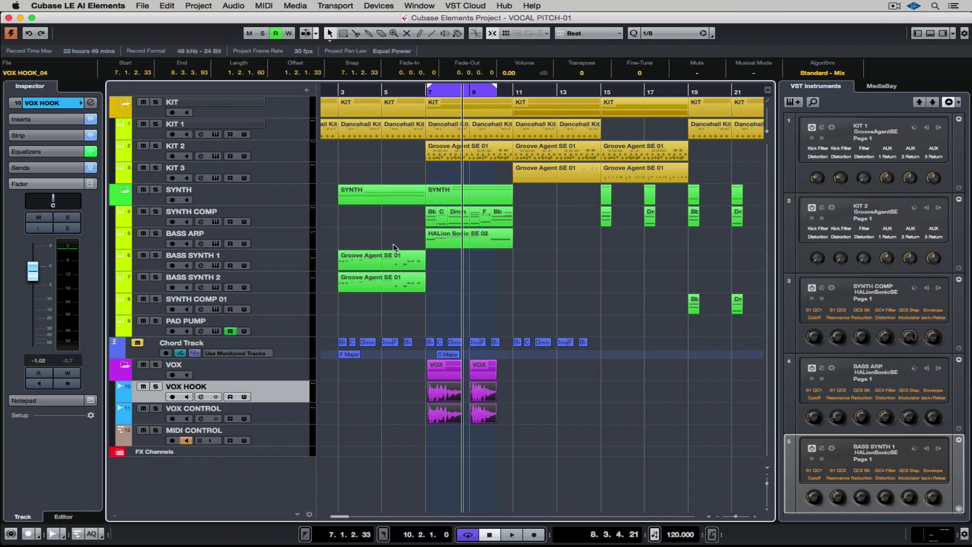
# Add an arranger track and move it to the top of the track list.
pyautogui.click(307, 91)
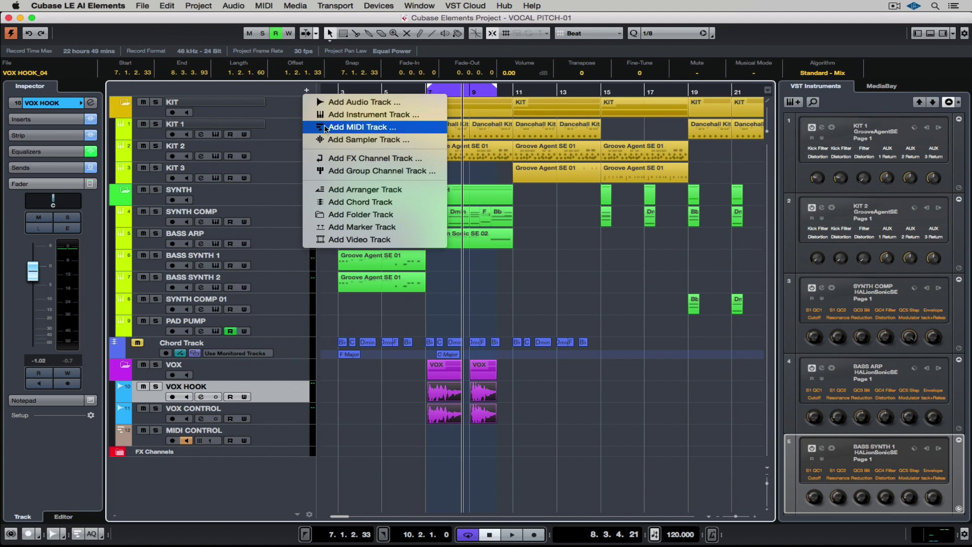
pyautogui.press('Escape')
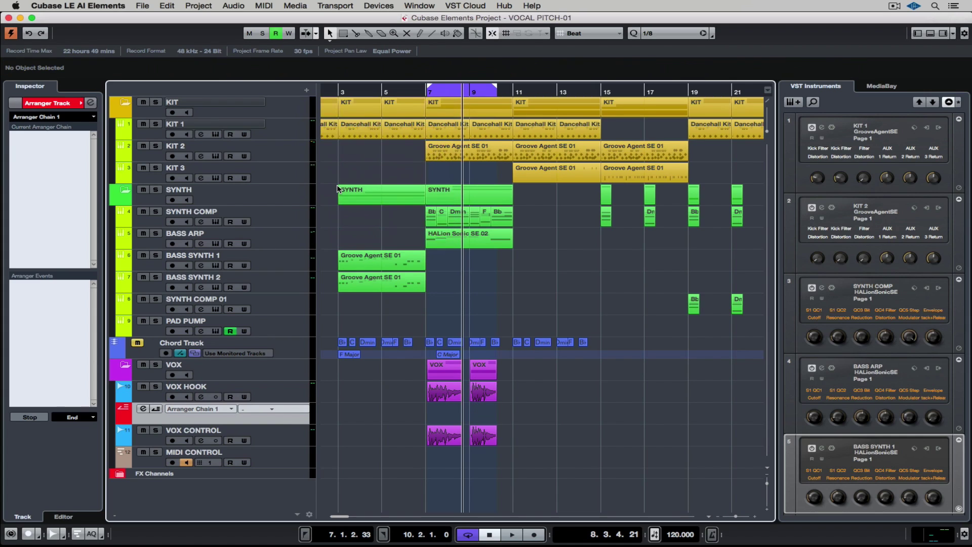
pyautogui.moveTo(278, 405); pyautogui.dragTo(253, 108)
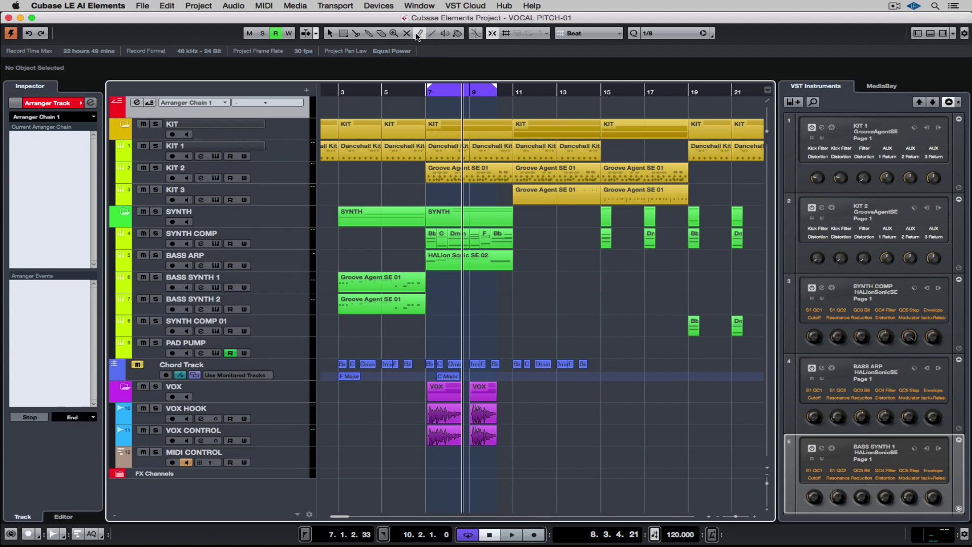
# Set the snap grid type to Bar.
pyautogui.hscroll(-2, 386, 96)
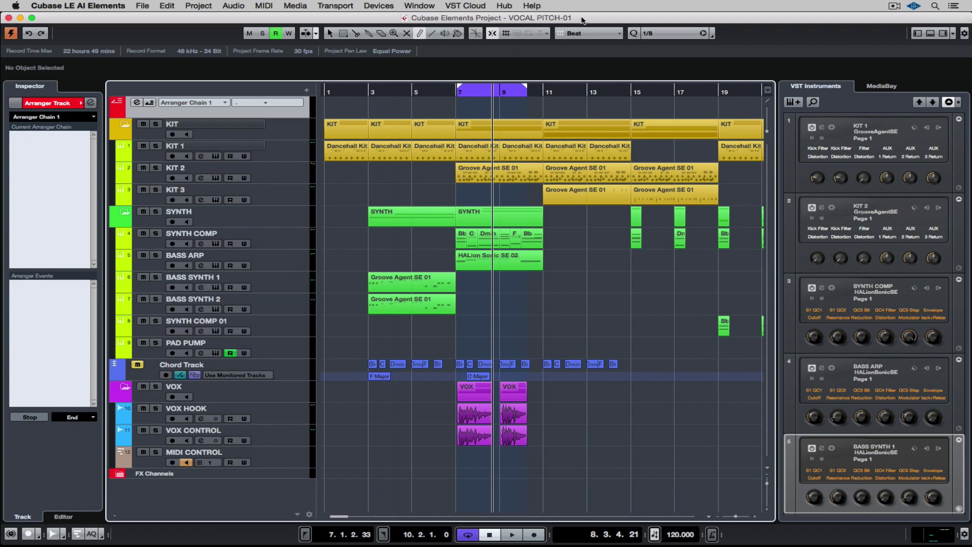
pyautogui.click(590, 32)
pyautogui.click(587, 21)
# Draw four-bar arranger events on the Arranger Track, e.g. A at bars 3–7 and C at 11–15.
pyautogui.moveTo(375, 101); pyautogui.dragTo(547, 107)
pyautogui.hscroll(4, 547, 108)
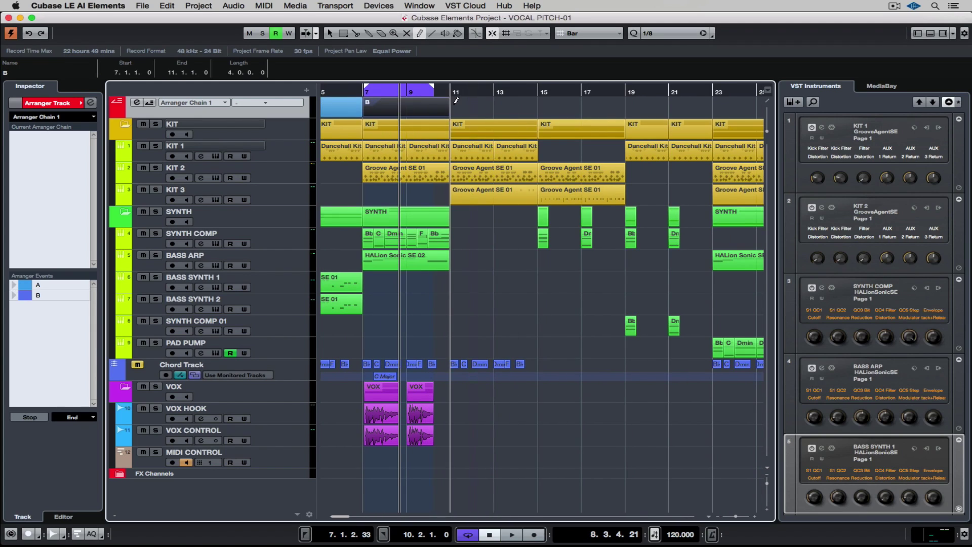
pyautogui.moveTo(457, 101)
pyautogui.mouseDown()
pyautogui.moveTo(749, 107)
pyautogui.moveTo(728, 108)
pyautogui.mouseUp()
pyautogui.hscroll(3, 618, 107)
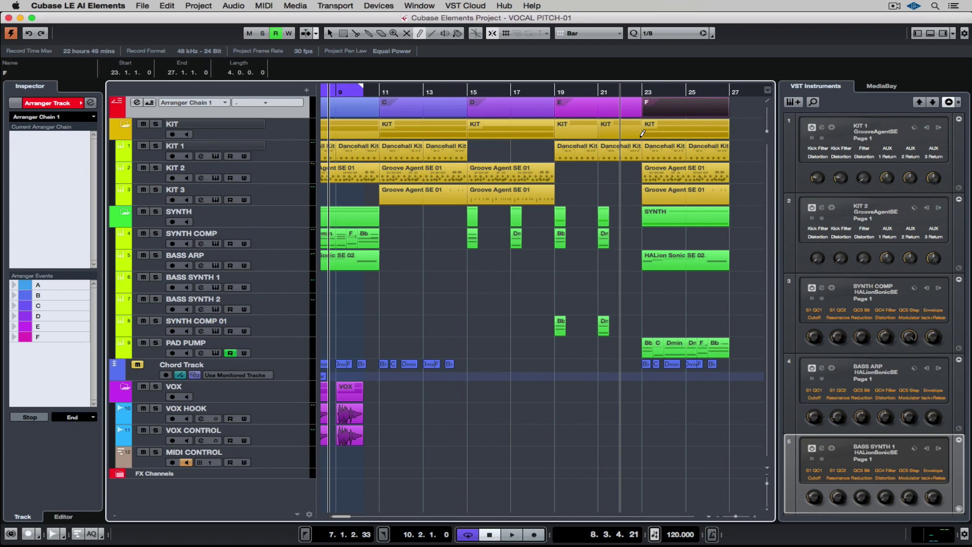
pyautogui.hscroll(-5, 562, 209)
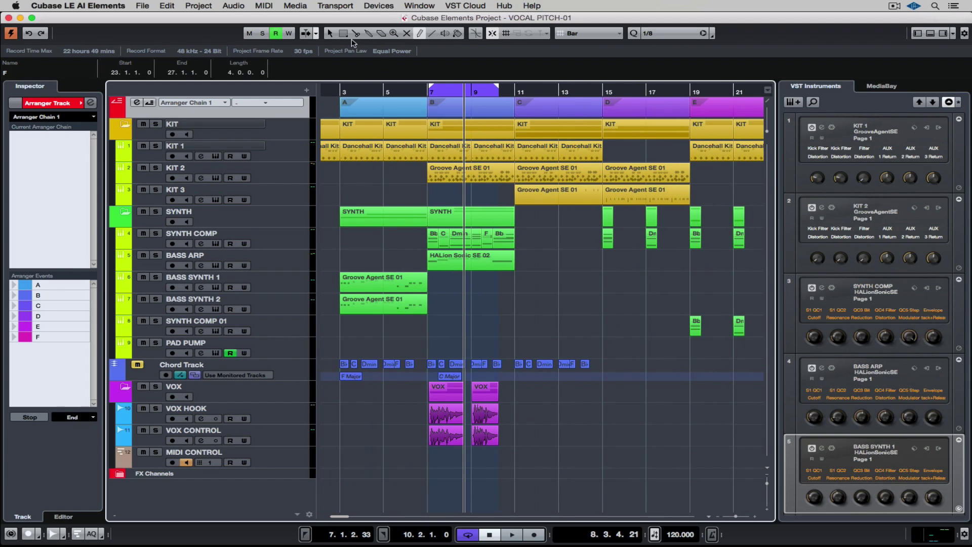
# Play from section C with jump mode set to 4 Bars, jumping to D and back to C.
pyautogui.hscroll(-1, 385, 185)
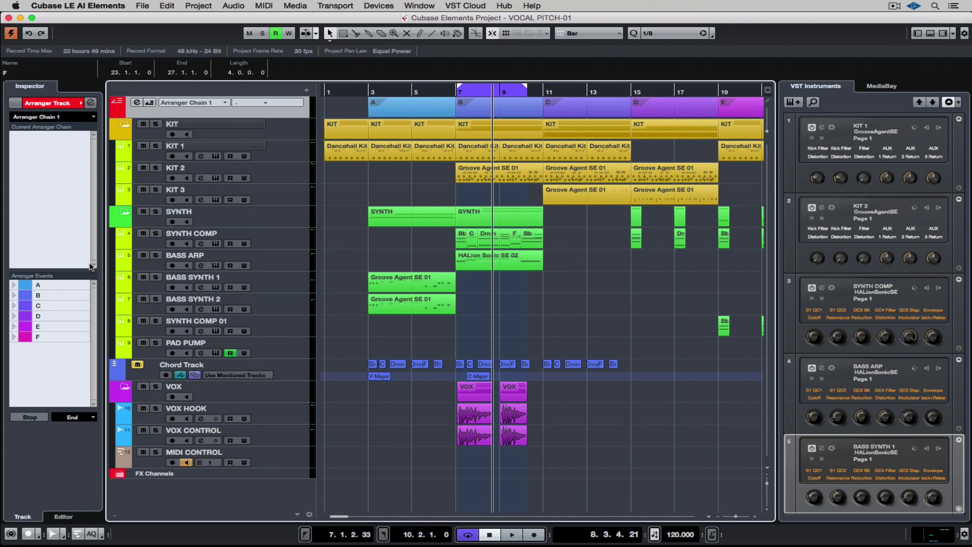
pyautogui.click(14, 306)
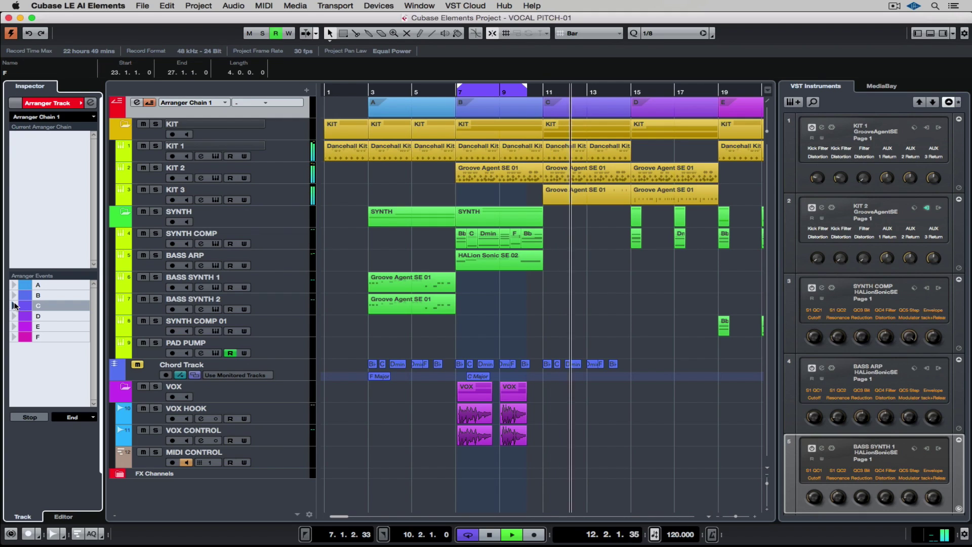
pyautogui.click(84, 418)
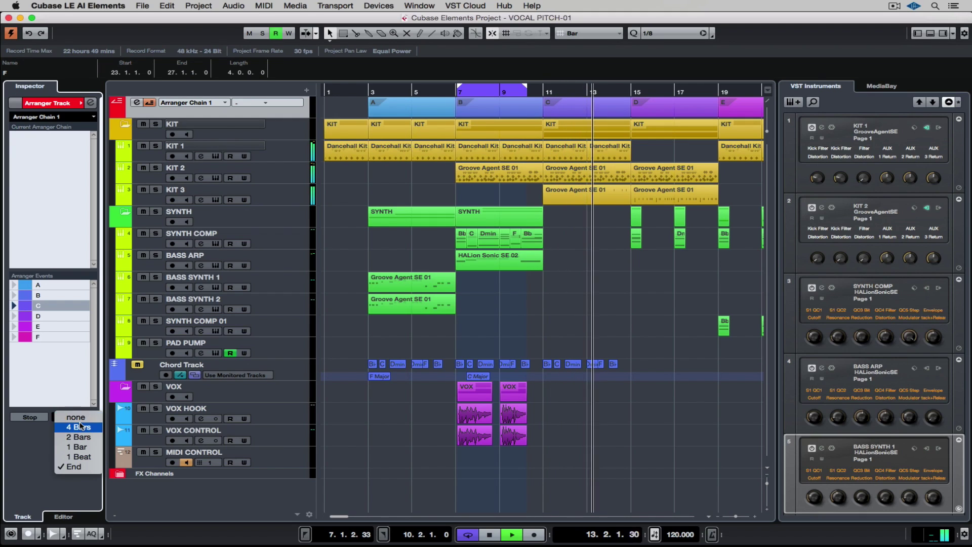
pyautogui.click(78, 427)
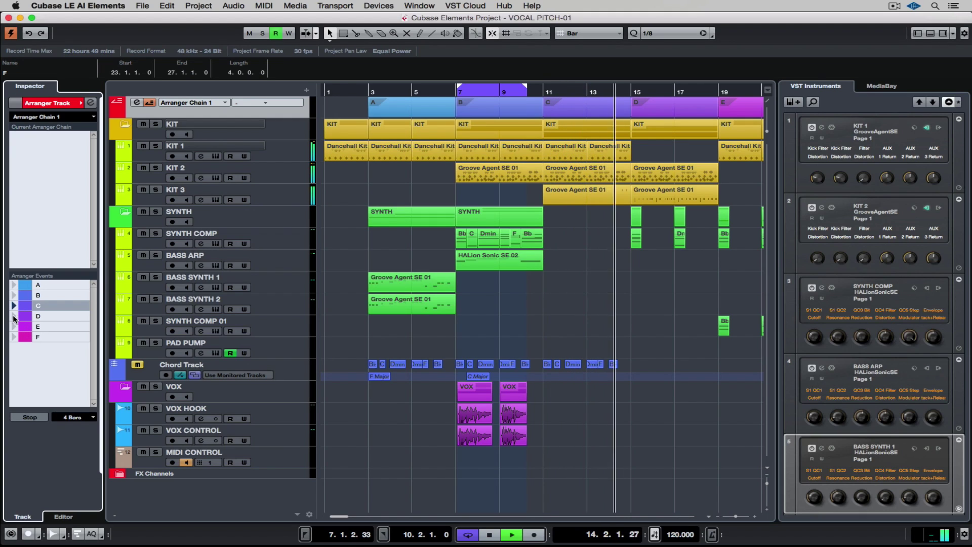
pyautogui.click(15, 317)
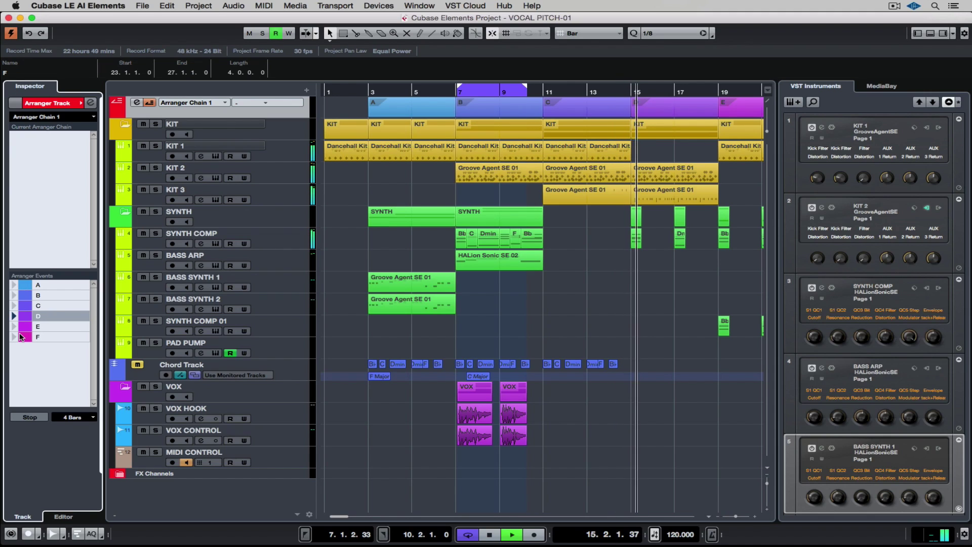
pyautogui.click(14, 306)
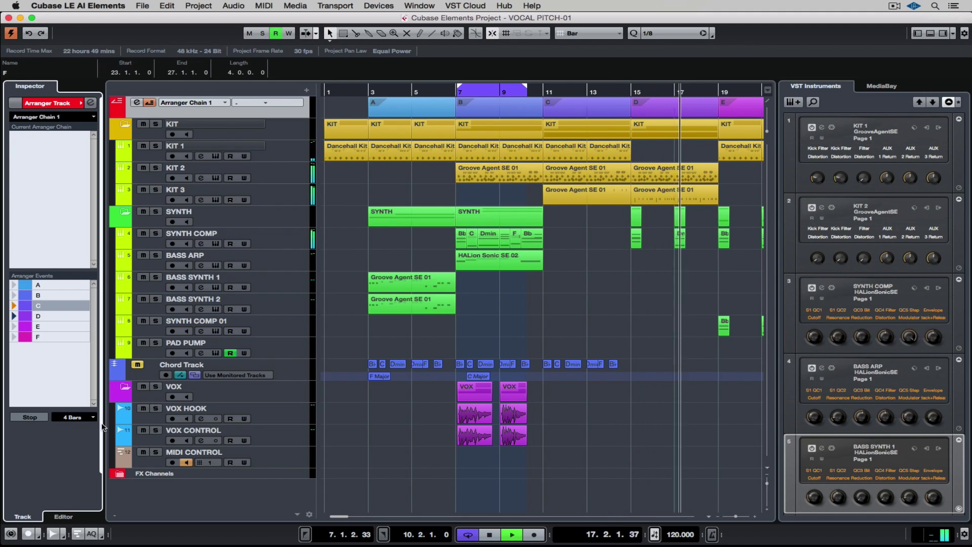
# Change the jump mode to 2 Bars and jump playback to section F, then section A.
pyautogui.click(76, 417)
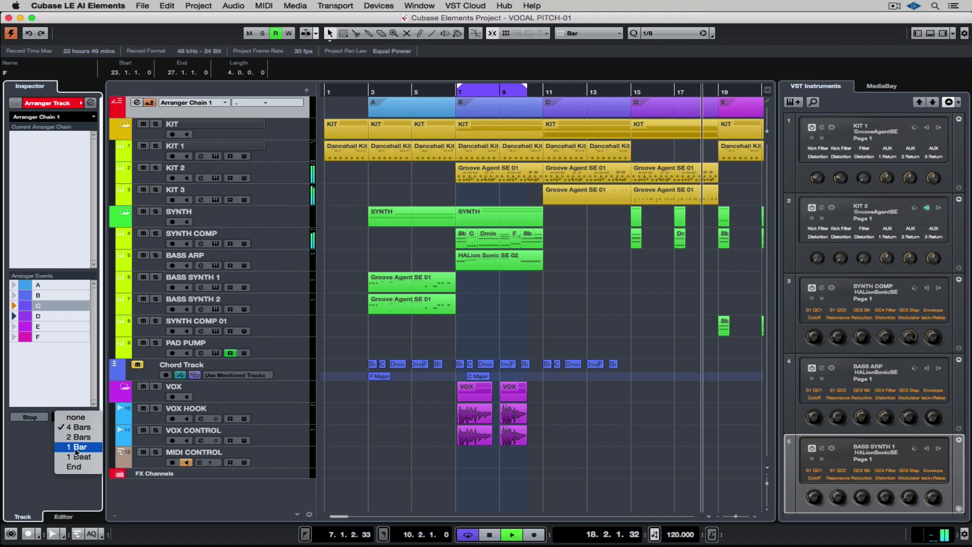
pyautogui.click(78, 437)
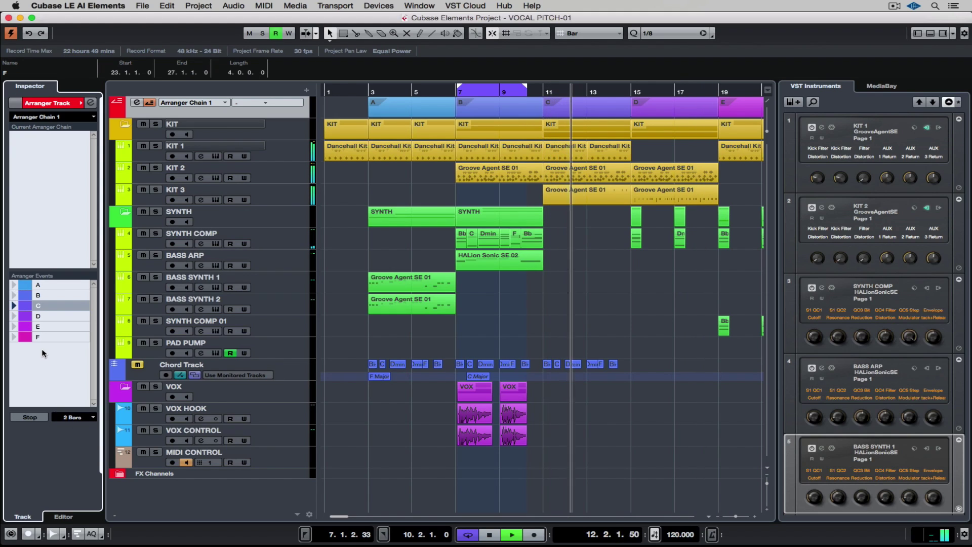
pyautogui.click(14, 338)
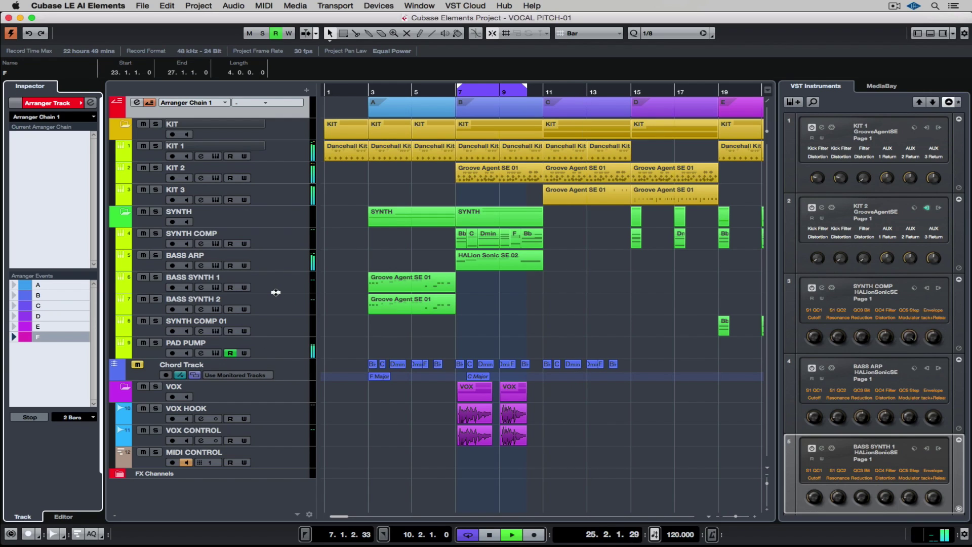
pyautogui.click(14, 285)
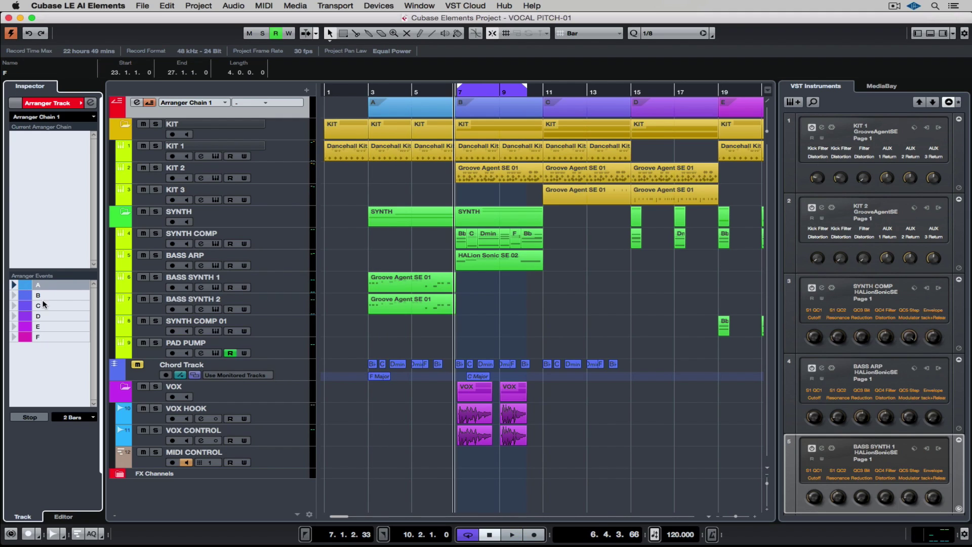
# Add sections D and B to Arranger Chain 1, with B repeating 4 times.
pyautogui.moveTo(40, 314); pyautogui.dragTo(32, 144)
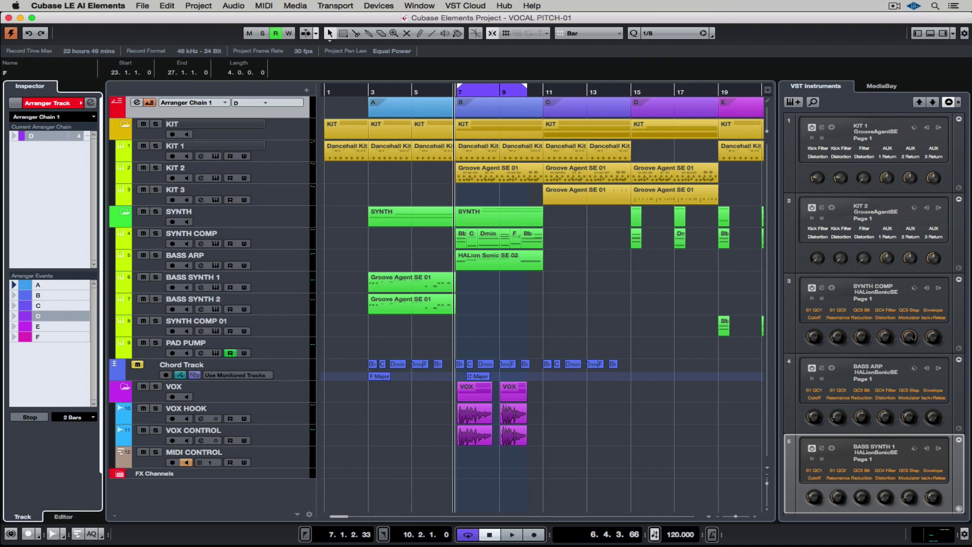
pyautogui.press('space')
pyautogui.moveTo(38, 295); pyautogui.dragTo(38, 207)
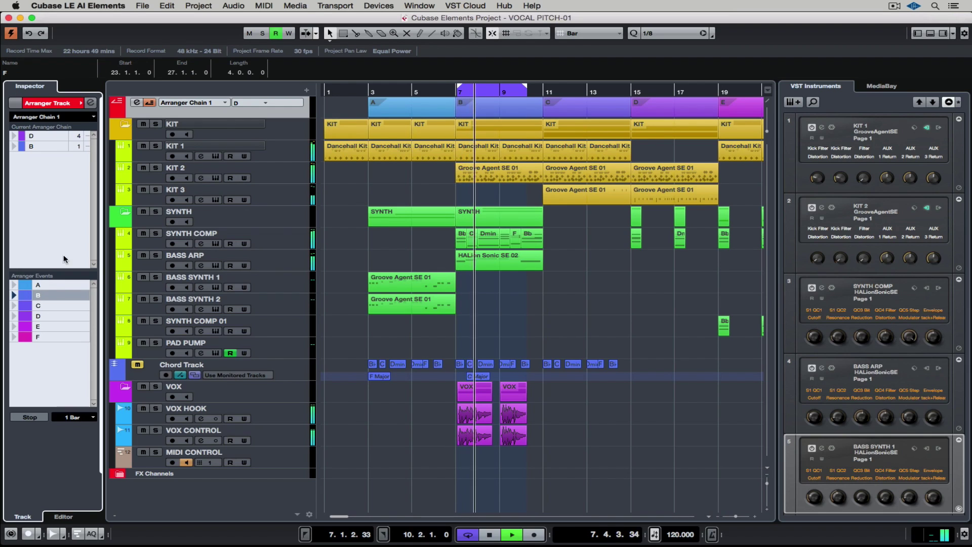
pyautogui.doubleClick(76, 145)
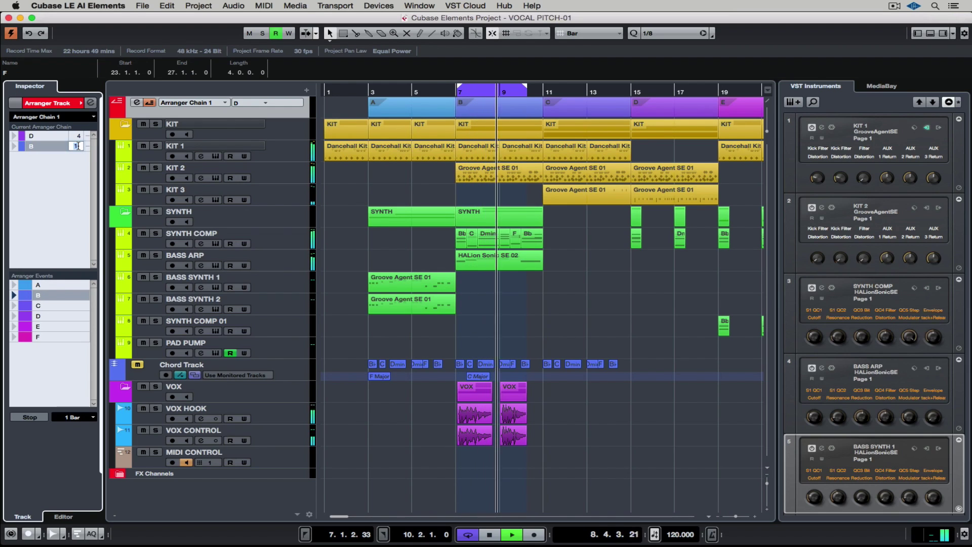
pyautogui.write('4')
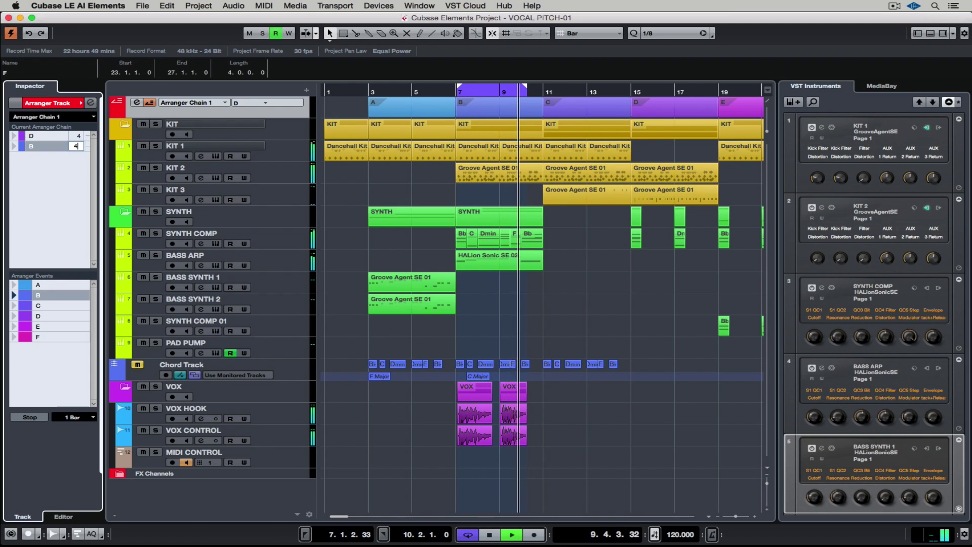
pyautogui.press('Return')
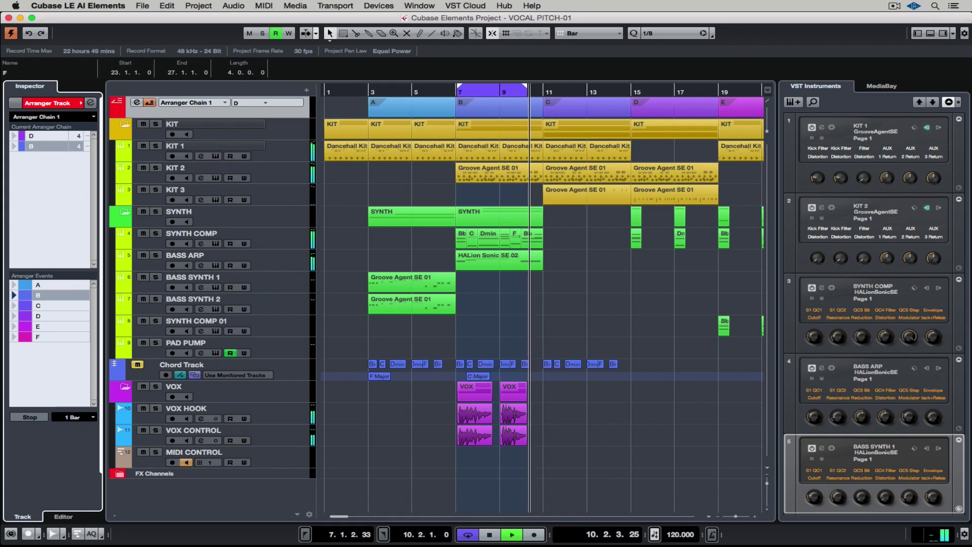
# Append C ×2, F, E and C ×4 to the arranger chain.
pyautogui.click(14, 306)
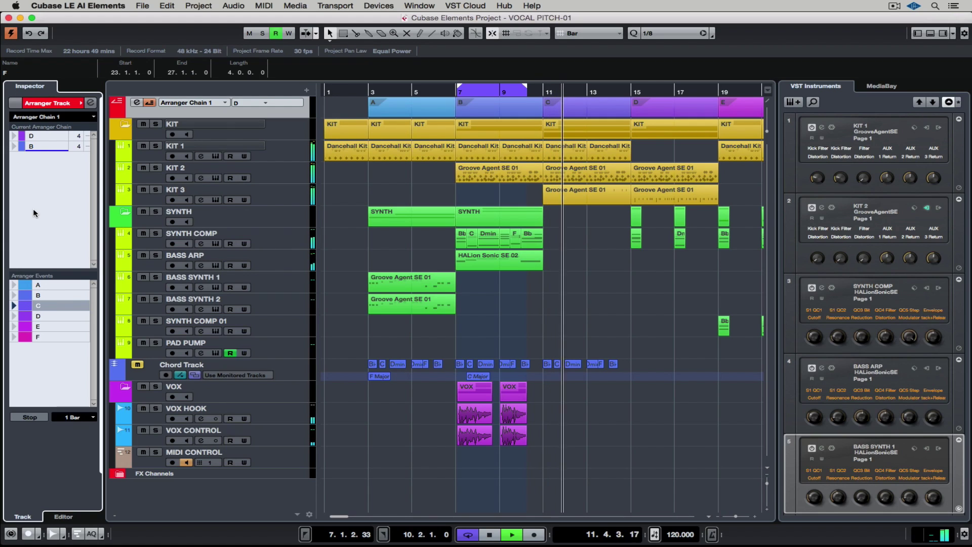
pyautogui.doubleClick(38, 306)
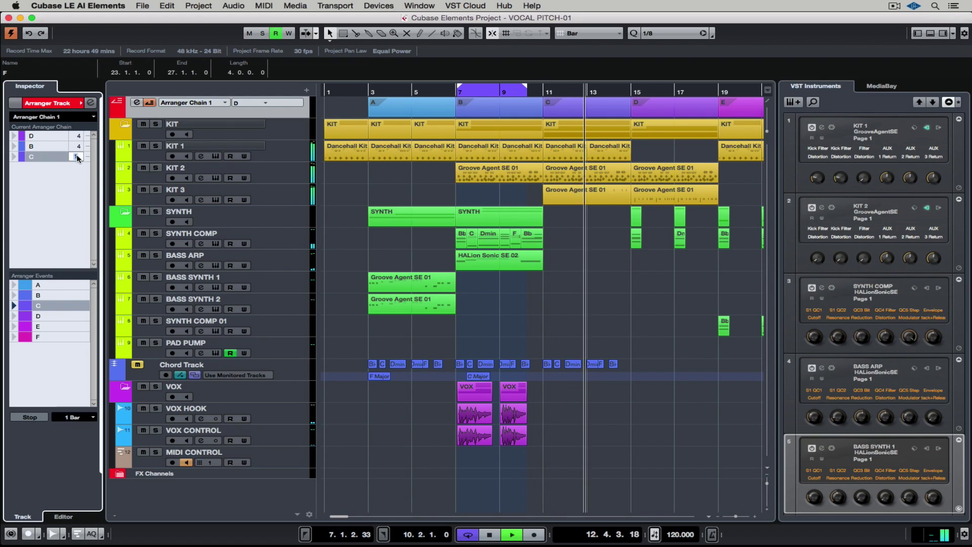
pyautogui.write('2')
pyautogui.press('Return')
pyautogui.doubleClick(38, 336)
pyautogui.click(14, 328)
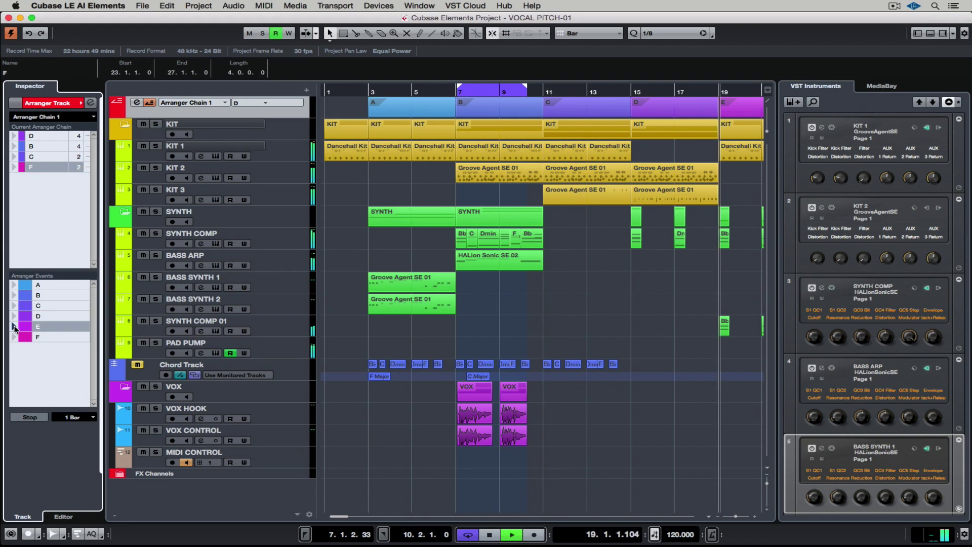
pyautogui.doubleClick(38, 326)
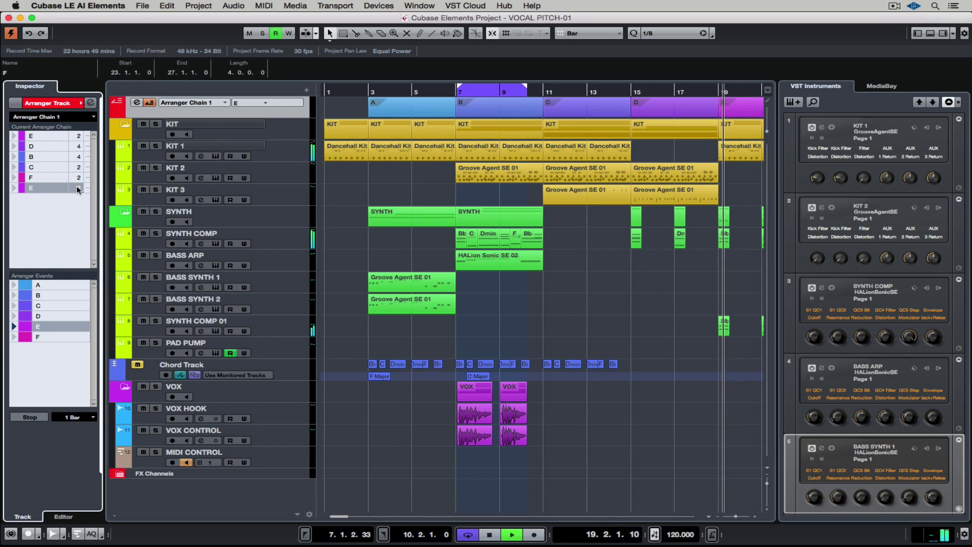
pyautogui.doubleClick(80, 205)
pyautogui.write('4')
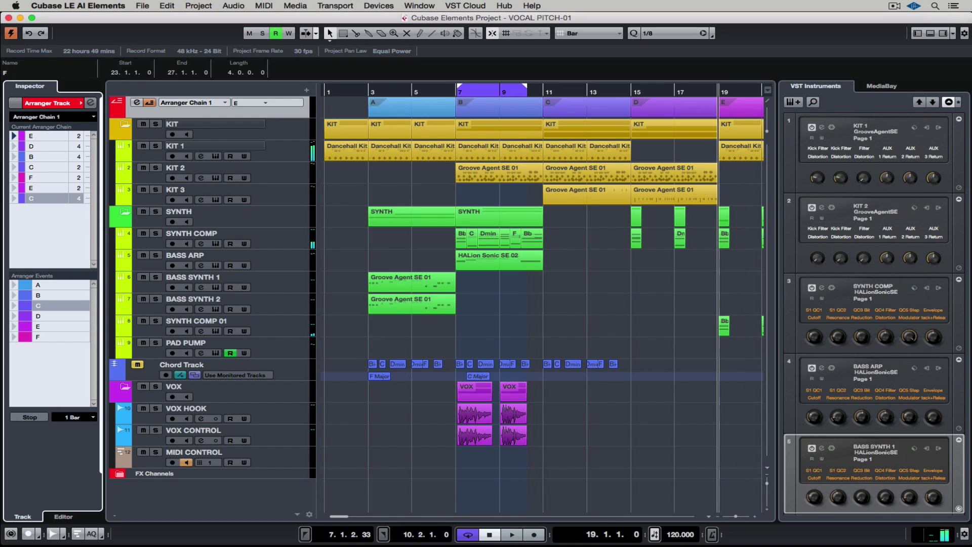
# Open the Arranger Editor for Arranger Chain 1.
pyautogui.click(91, 117)
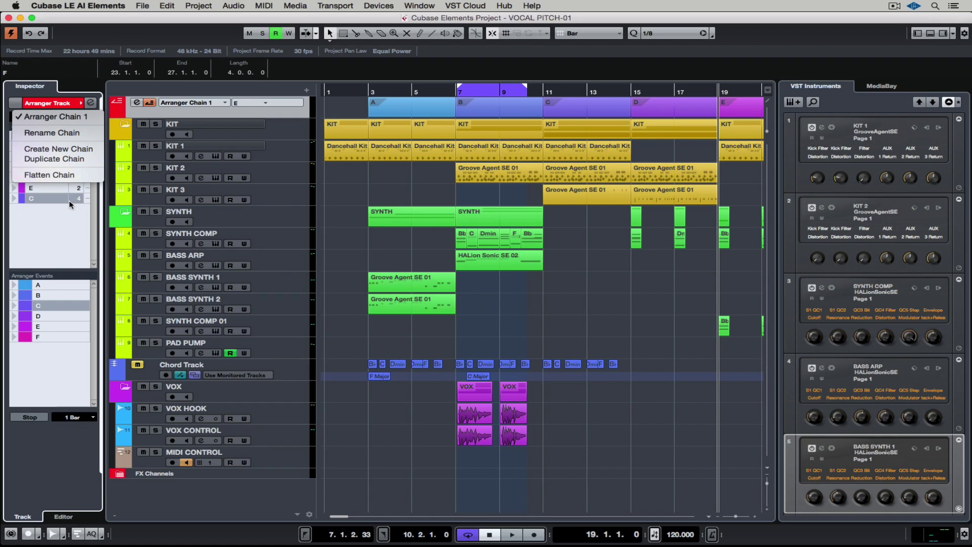
pyautogui.click(70, 219)
pyautogui.click(89, 103)
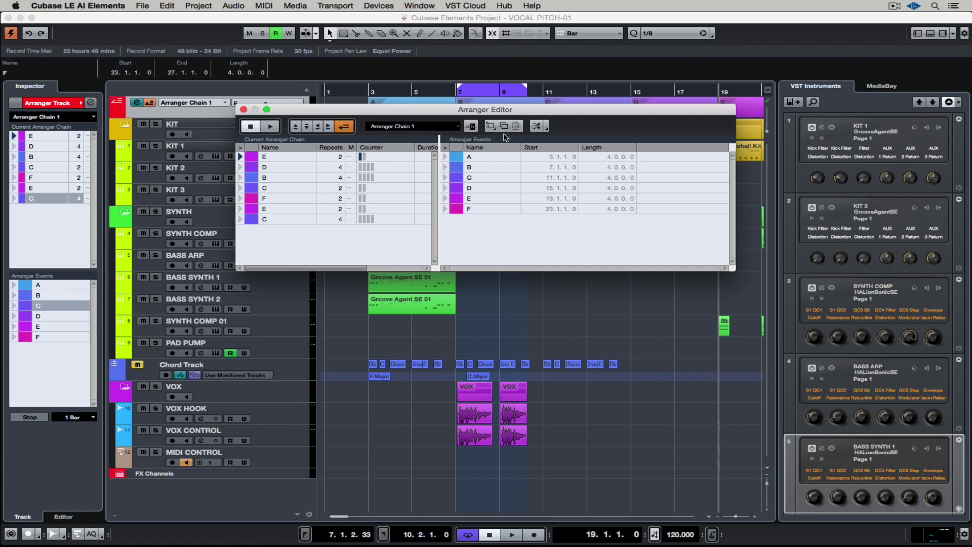
# Show the Flatten Chain settings for Arranger Chain 1 with New Project as destination.
pyautogui.click(536, 126)
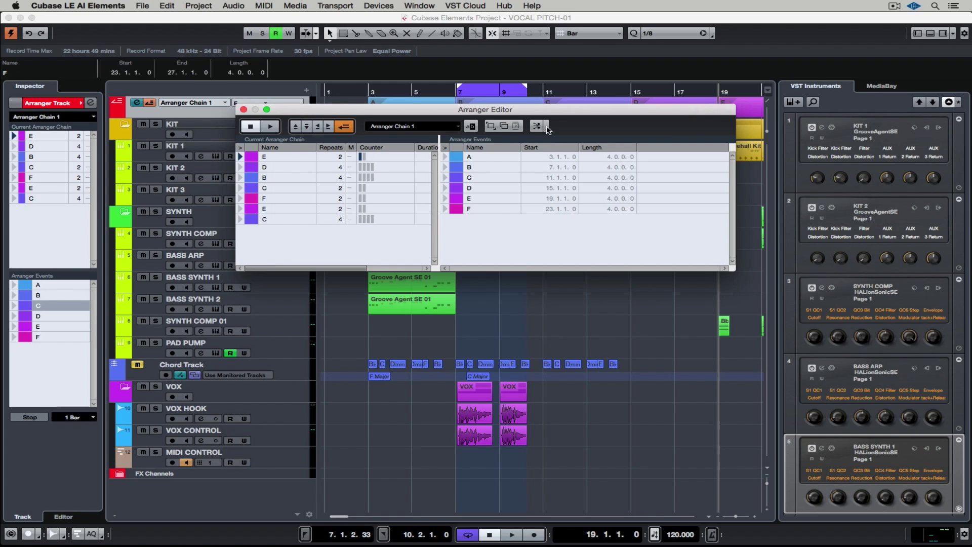
pyautogui.click(546, 127)
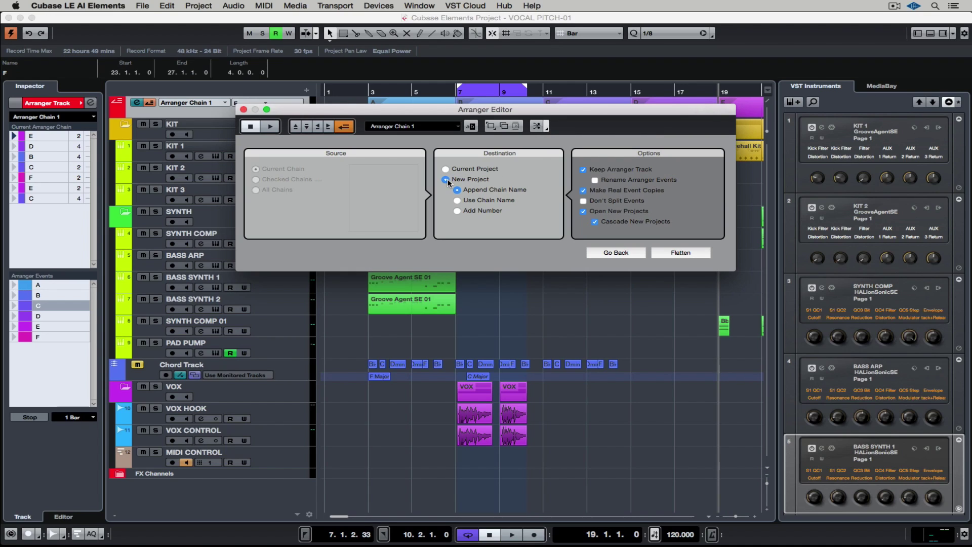
# Flatten Arranger Chain 1 into a new project and zoom out to see it.
pyautogui.click(678, 253)
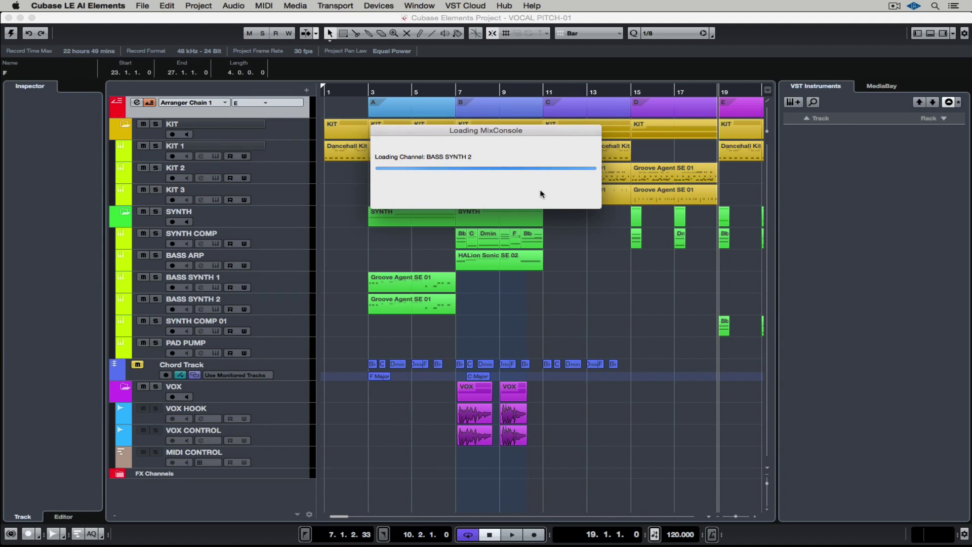
pyautogui.hscroll(-5, 418, 262)
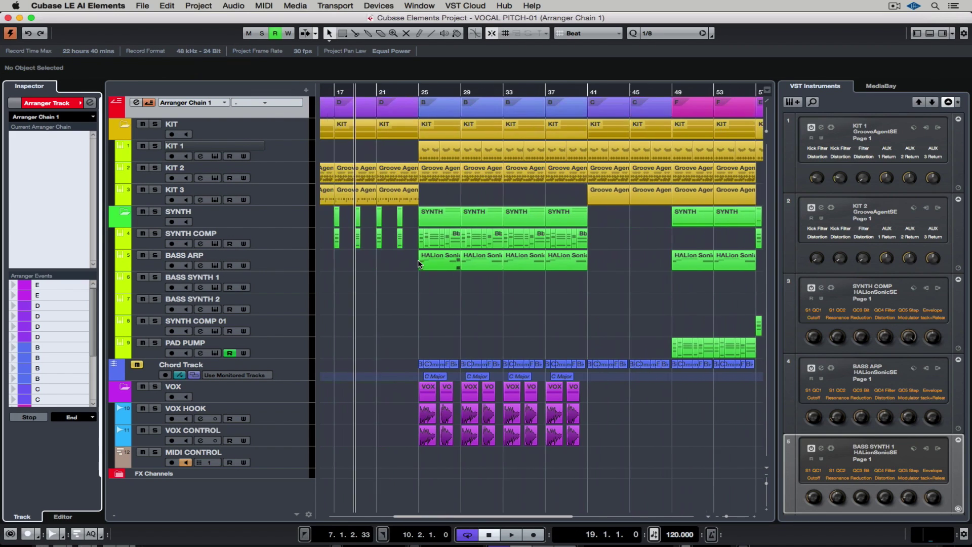
pyautogui.hscroll(-6, 418, 263)
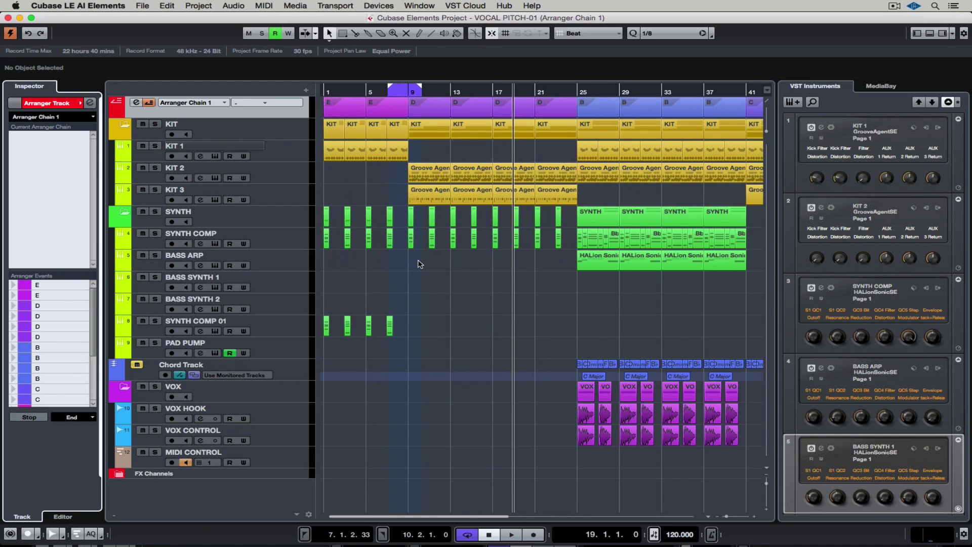
pyautogui.scroll(-2, 419, 263)
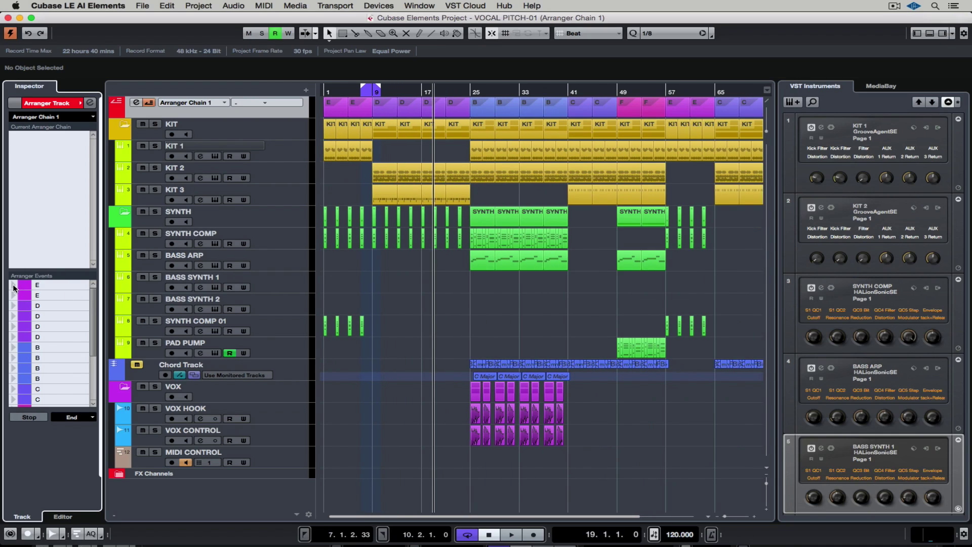
# Play the flattened project with jump mode 1 Bar, jumping to the E and B sections.
pyautogui.press('space')
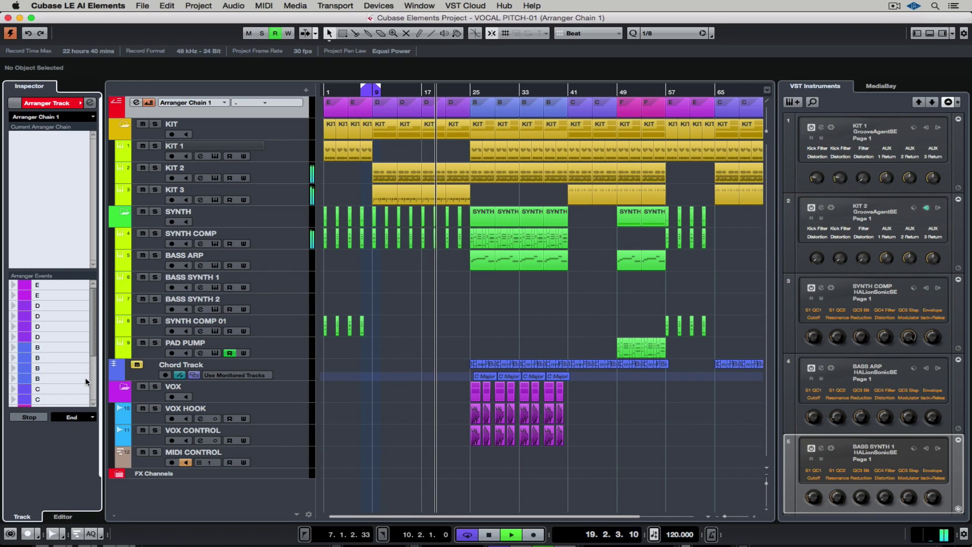
pyautogui.click(80, 417)
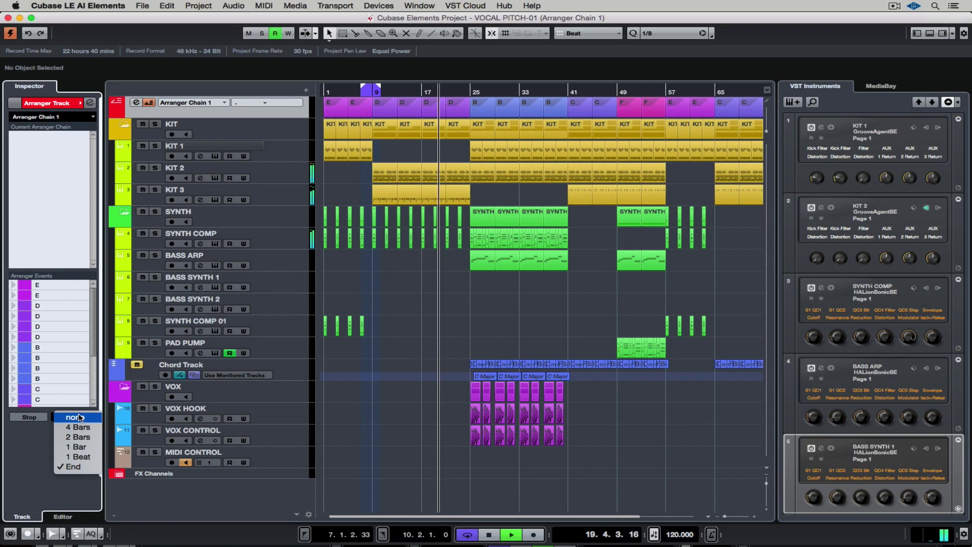
pyautogui.click(82, 447)
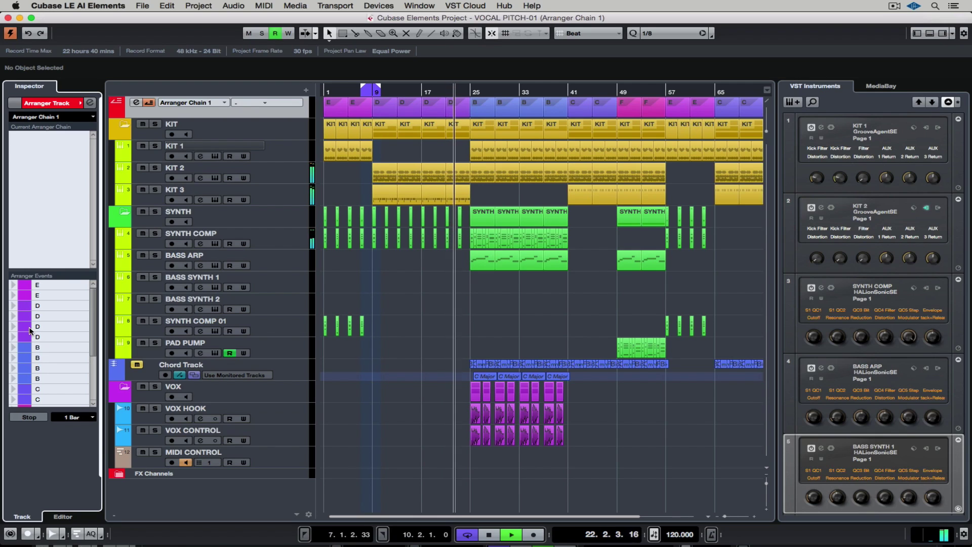
pyautogui.click(13, 285)
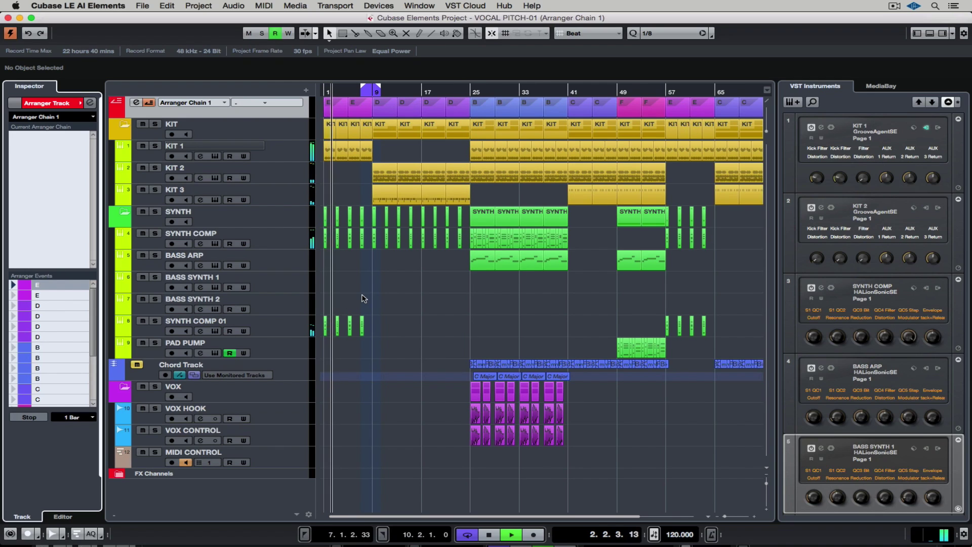
pyautogui.click(14, 368)
pyautogui.click(14, 348)
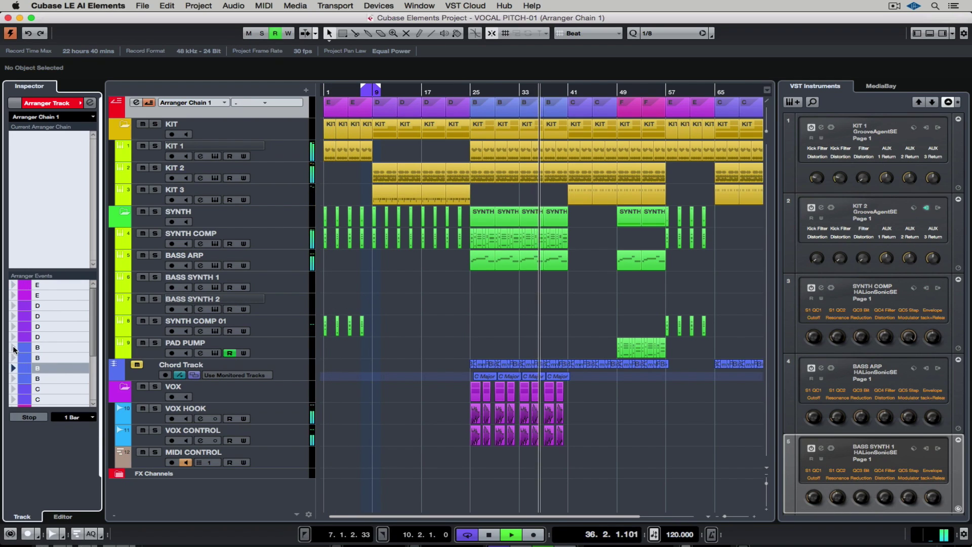
# Select the MIDI CONTROL track, then the SYNTH COMP track.
pyautogui.click(285, 458)
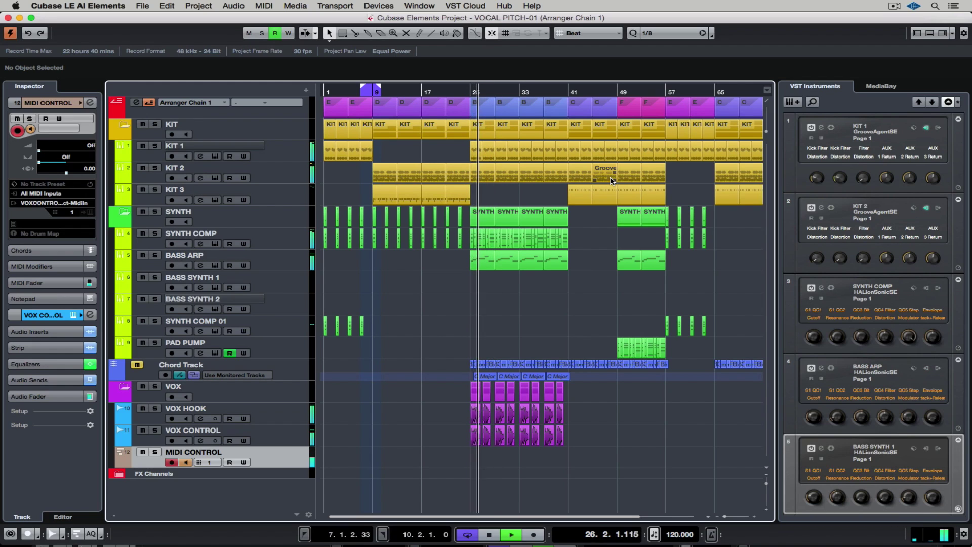
pyautogui.click(284, 238)
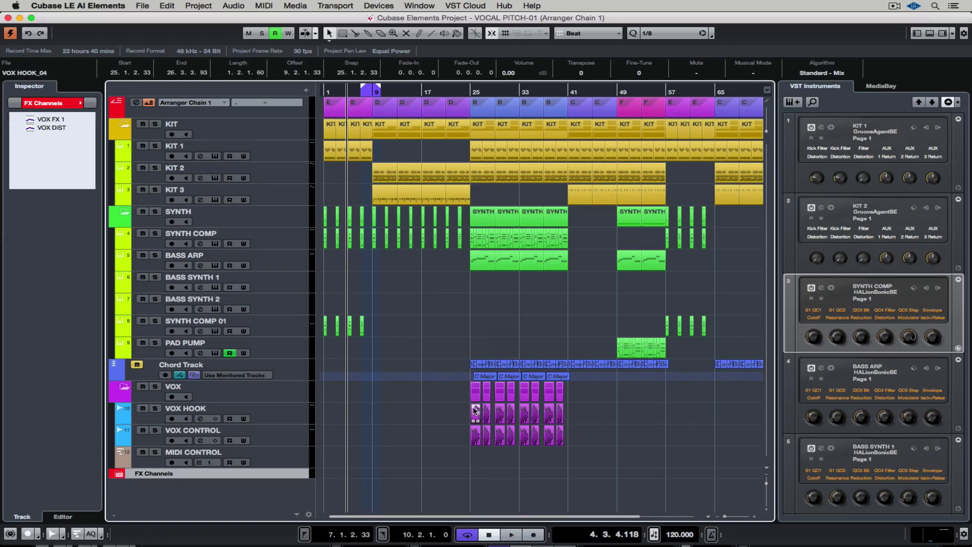
# Create a sampler track from the VOX HOOK_04 vocal event.
pyautogui.rightClick(474, 410)
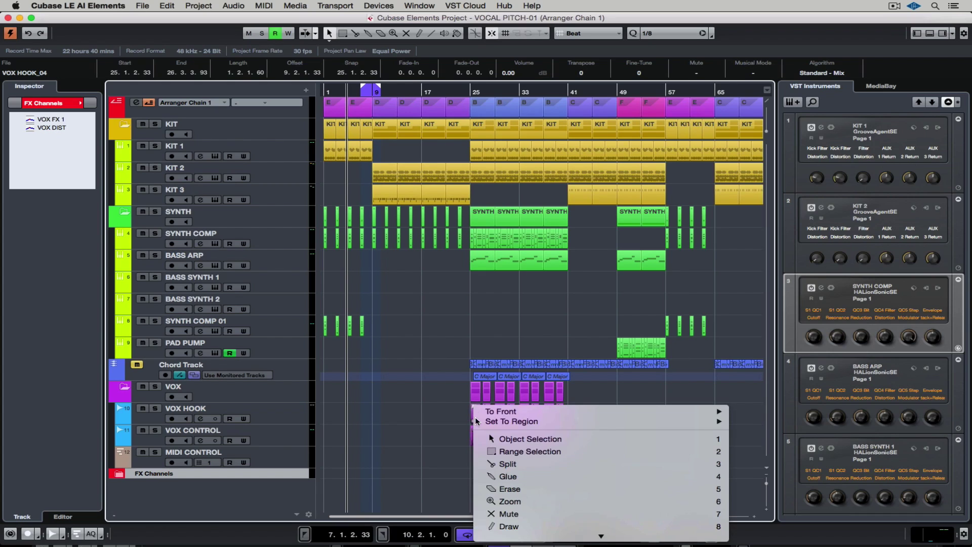
pyautogui.scroll(-10, 476, 420)
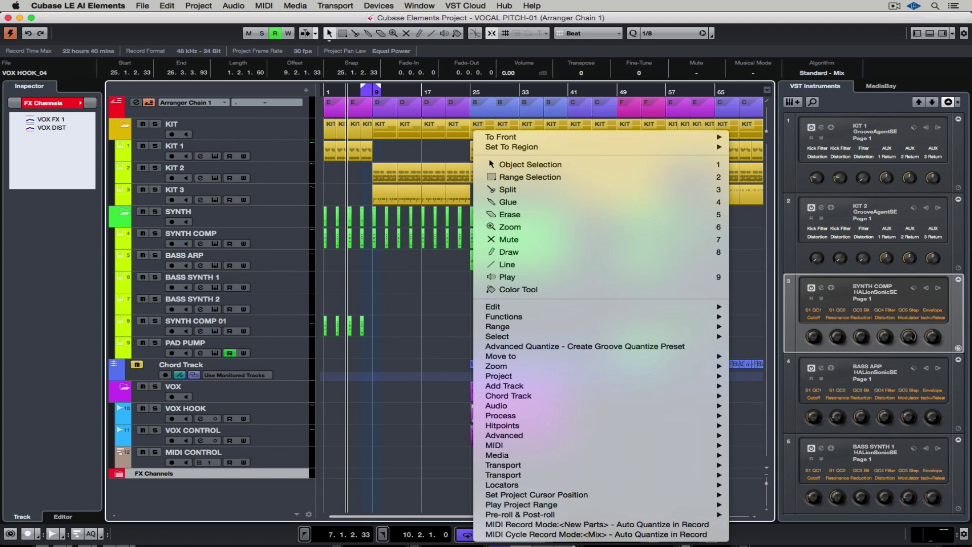
pyautogui.moveTo(620, 408)
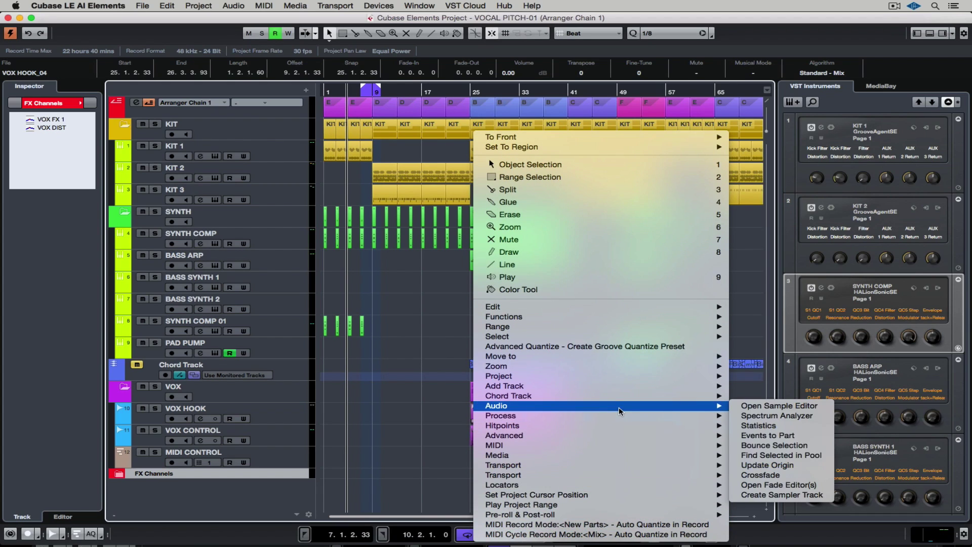
pyautogui.click(783, 494)
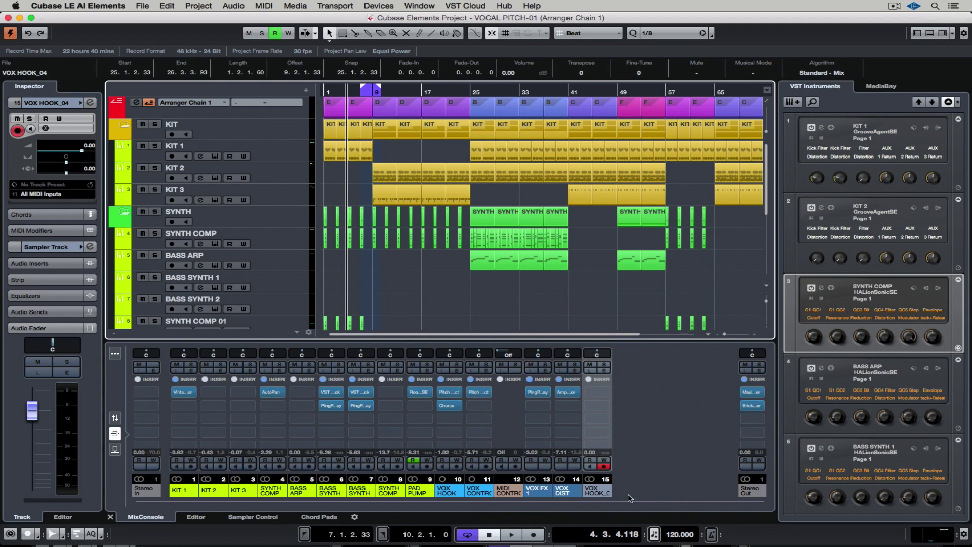
# Trim the sample end in the sampler to keep only the opening phrase.
pyautogui.click(255, 517)
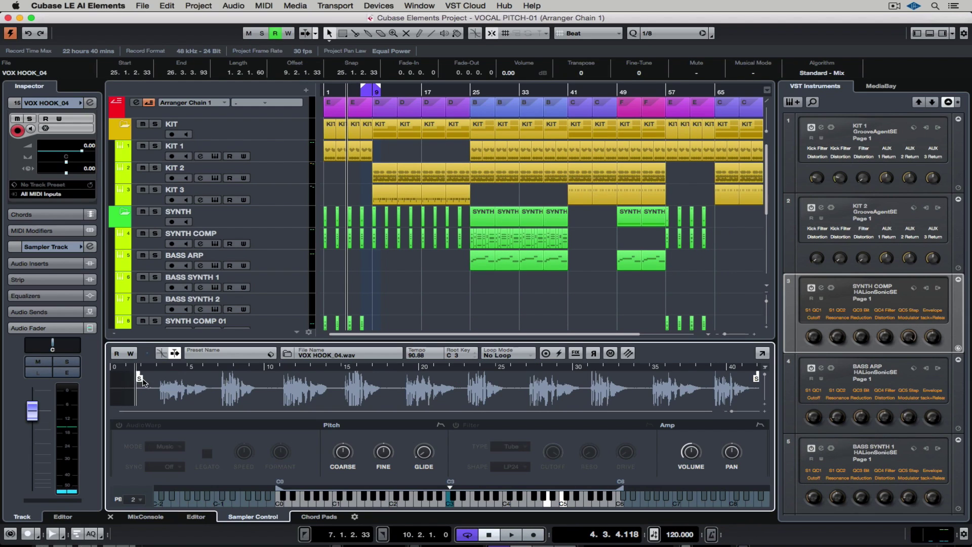
pyautogui.press('space')
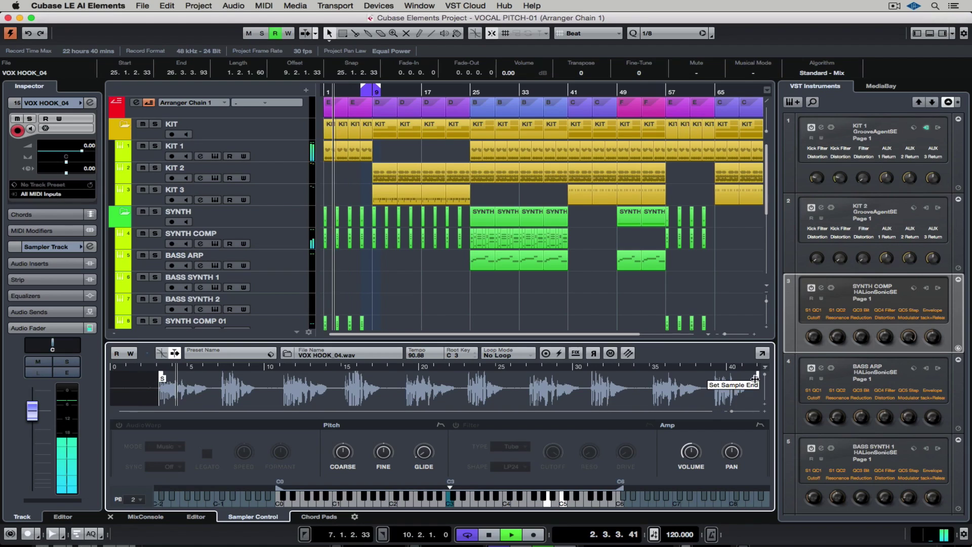
pyautogui.moveTo(756, 378); pyautogui.dragTo(203, 373)
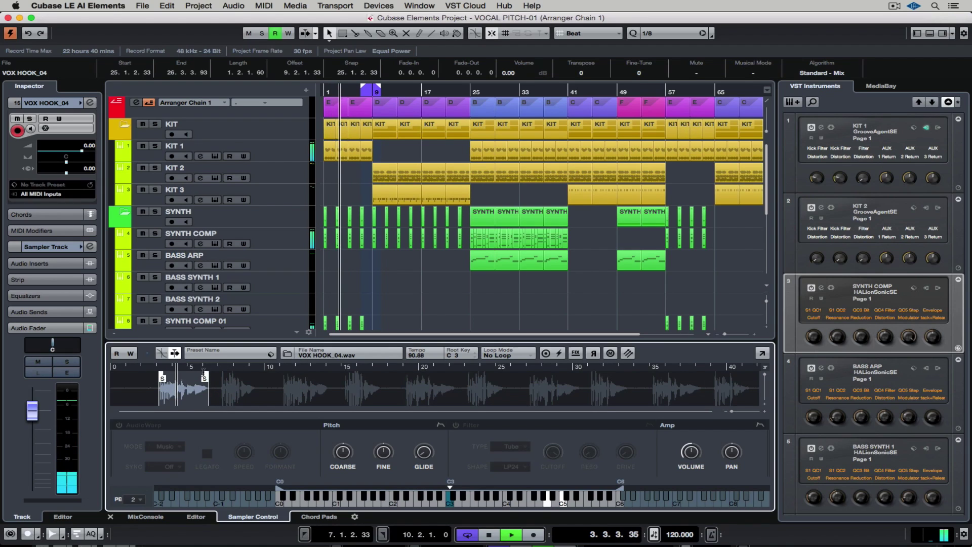
pyautogui.press('space')
# Turn on AudioWarp in Solo mode and enable Legato for the sampler track.
pyautogui.click(119, 425)
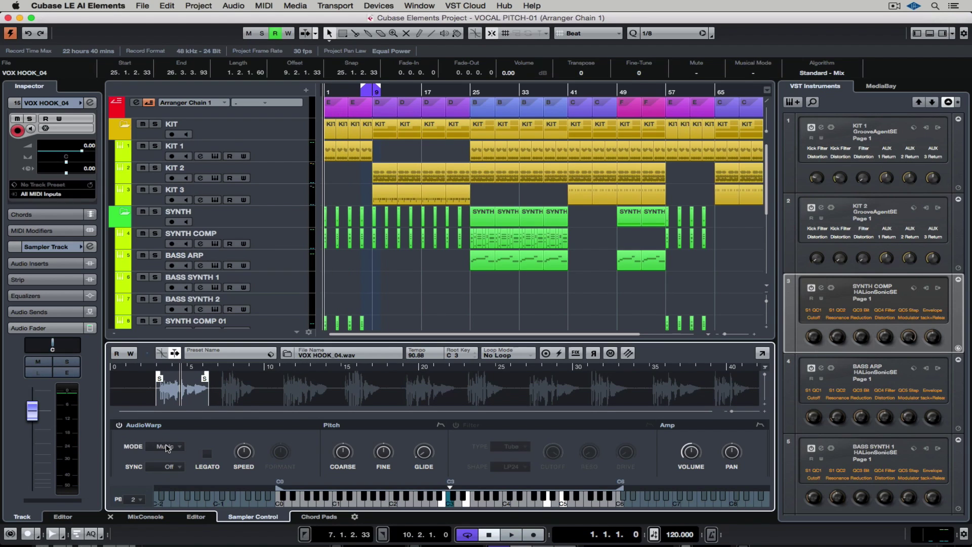
pyautogui.click(207, 454)
pyautogui.press('space')
pyautogui.click(165, 446)
pyautogui.click(167, 437)
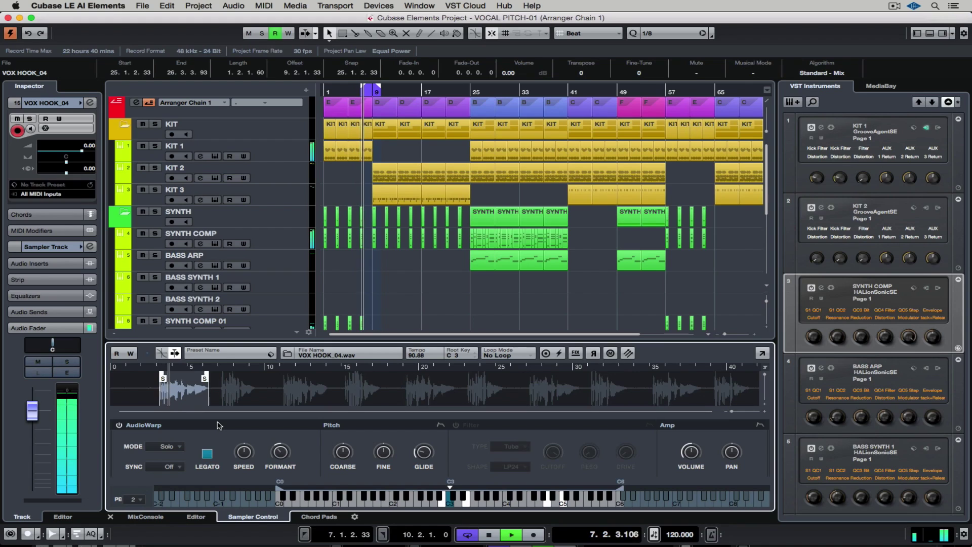
pyautogui.click(67, 264)
pyautogui.press('space')
# Put PingPongDelay (1/8 delay, 23.5 feedback) in insert slot 1, then search 'filter' for slot 2.
pyautogui.click(87, 286)
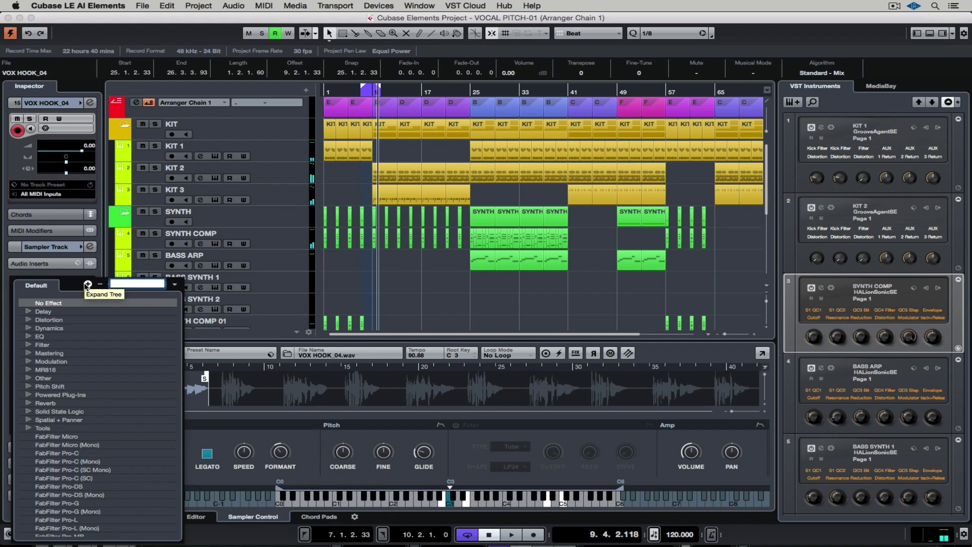
pyautogui.write('del')
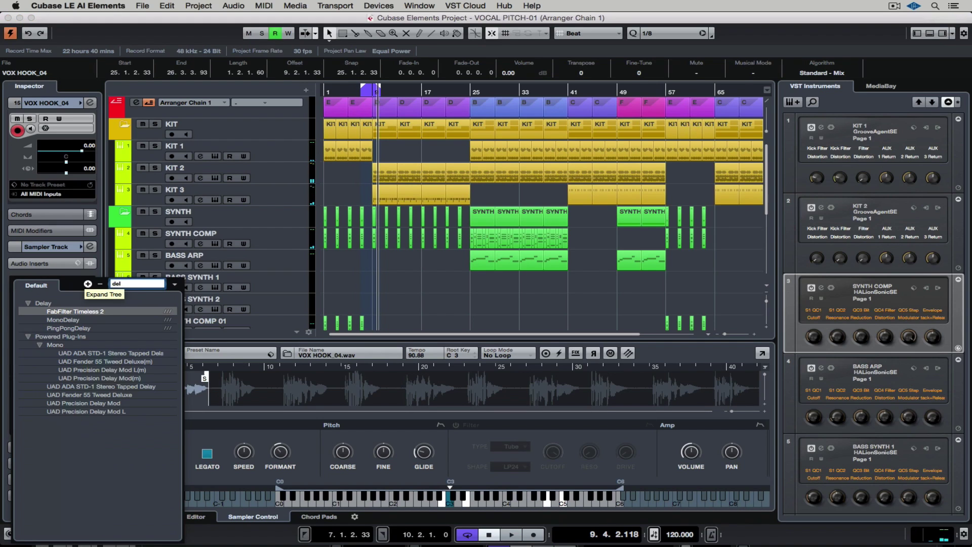
pyautogui.click(77, 328)
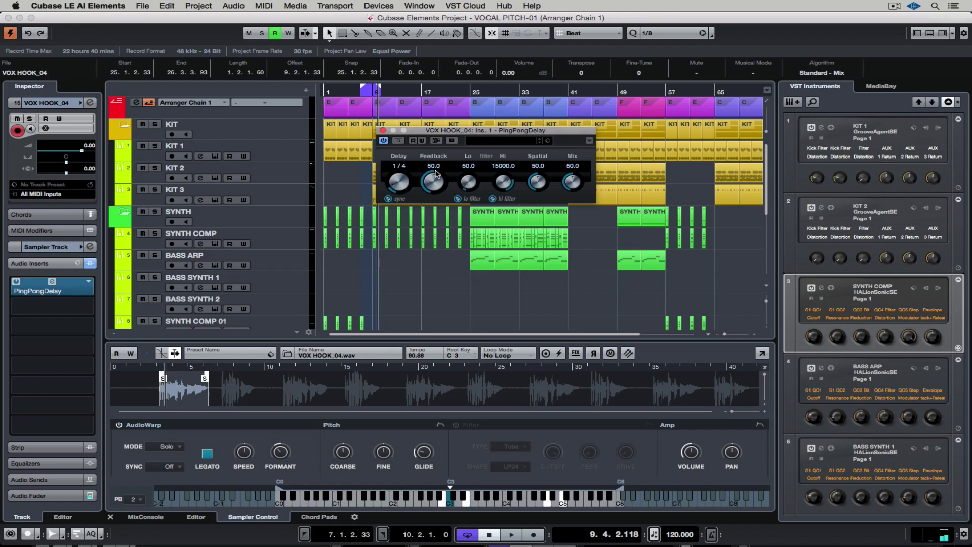
pyautogui.click(87, 303)
pyautogui.write('fi')
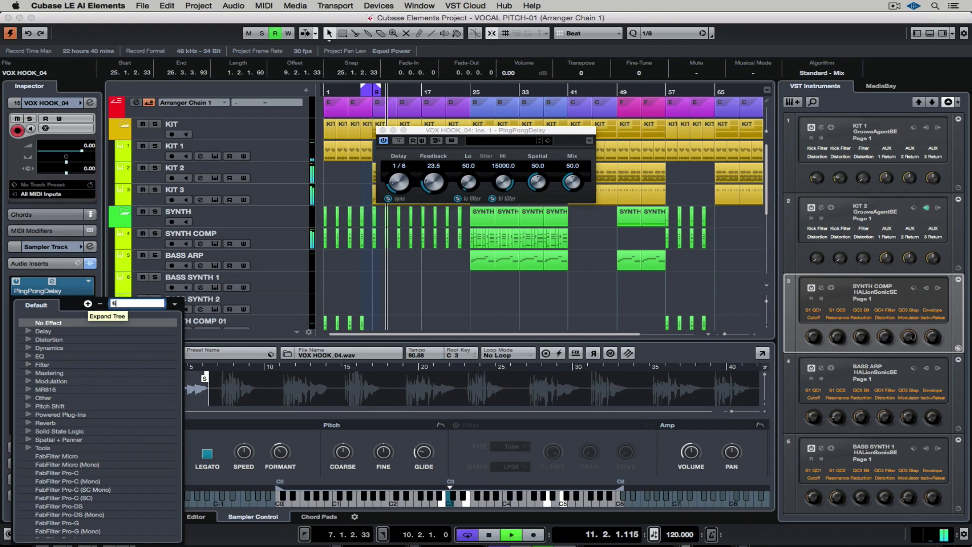
pyautogui.write('lter')
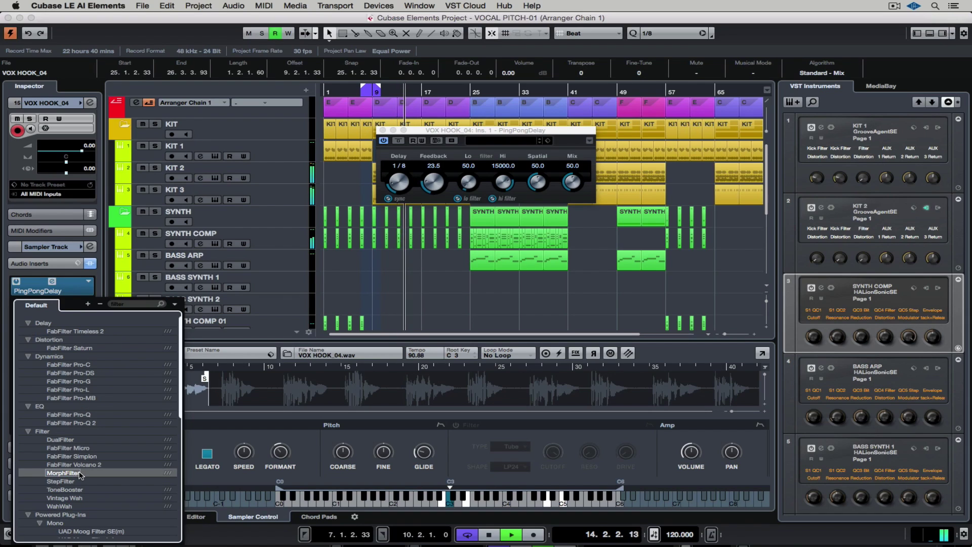
# Load MorphFilter into insert slot 2 and drag its XY point up and left.
pyautogui.click(63, 472)
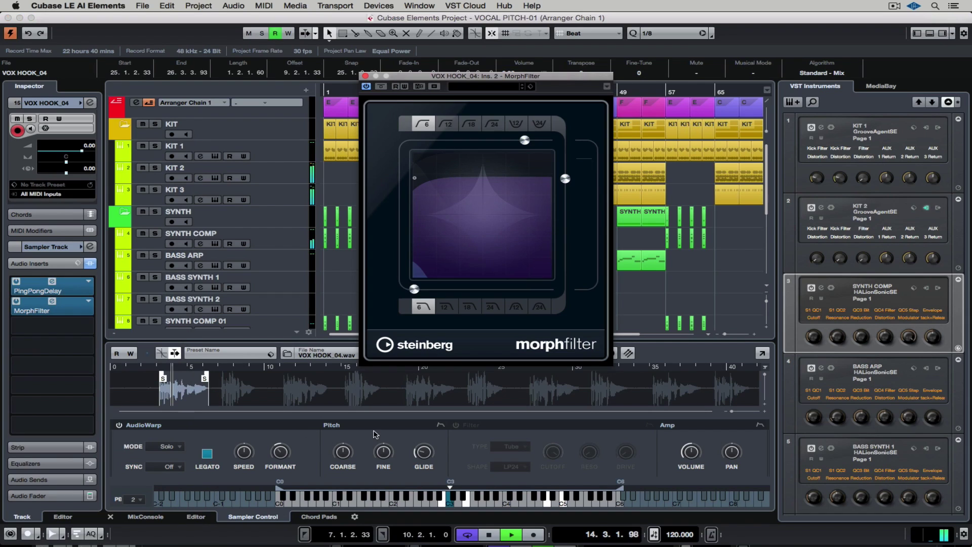
pyautogui.click(504, 179)
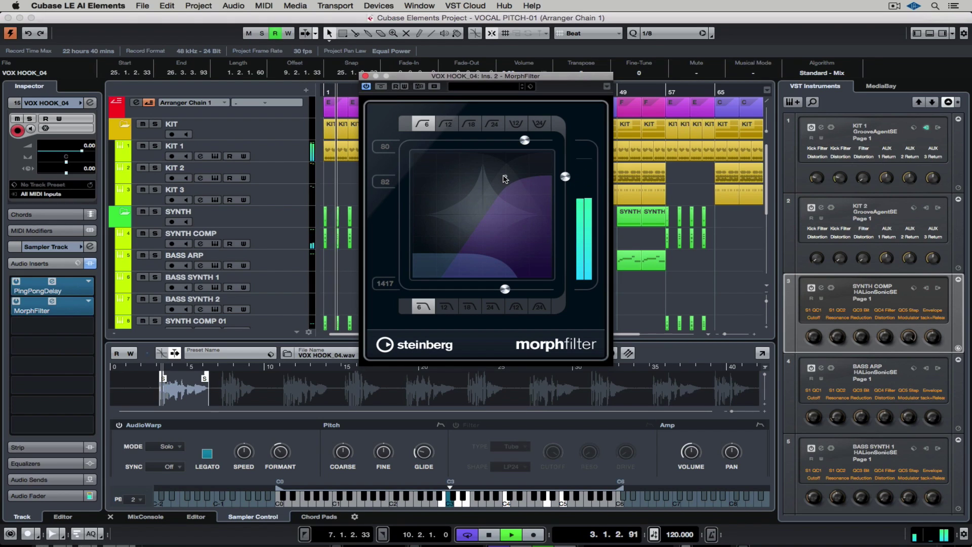
pyautogui.moveTo(505, 178); pyautogui.dragTo(473, 226)
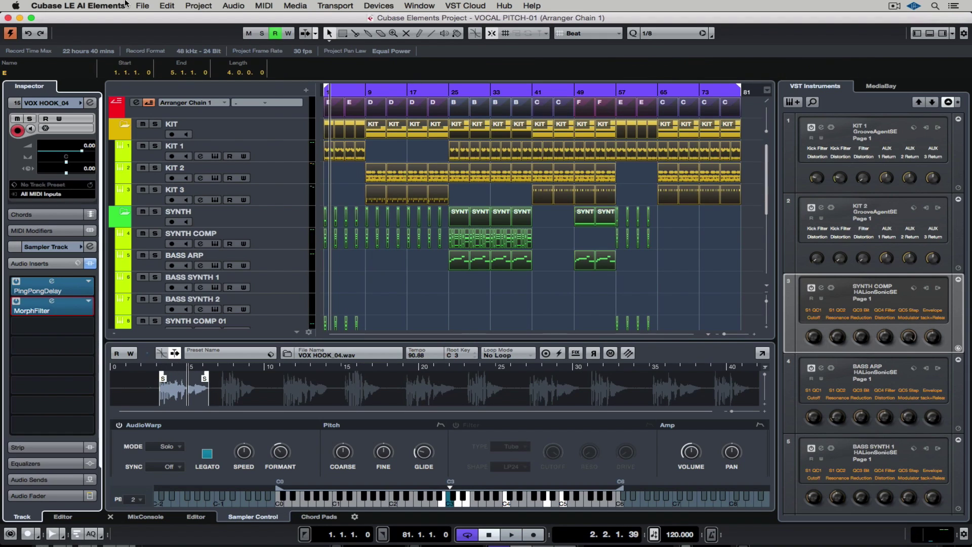
# Export the audio mixdown as MP3 'I'M NOT RUNNING' with Post Process left at None.
pyautogui.click(143, 6)
pyautogui.moveTo(189, 137)
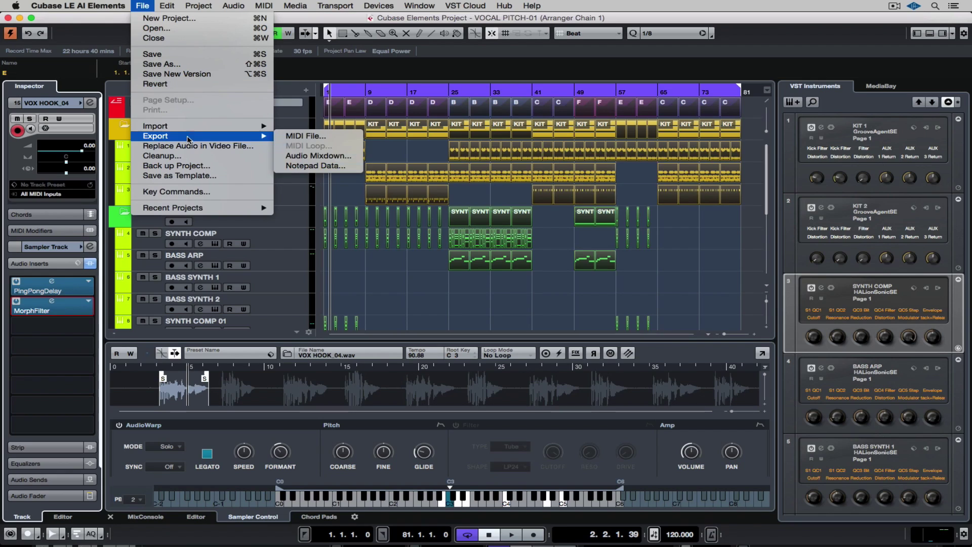
pyautogui.click(304, 155)
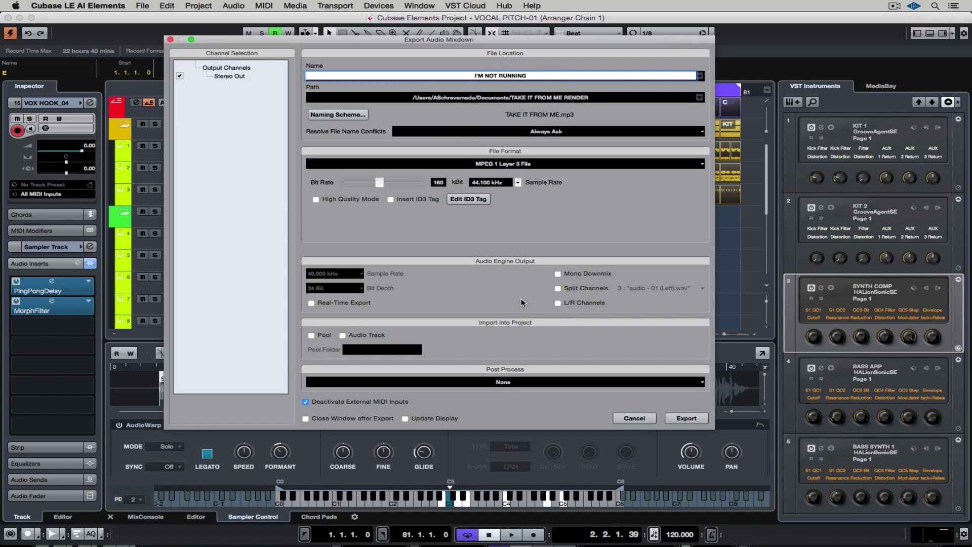
pyautogui.click(501, 382)
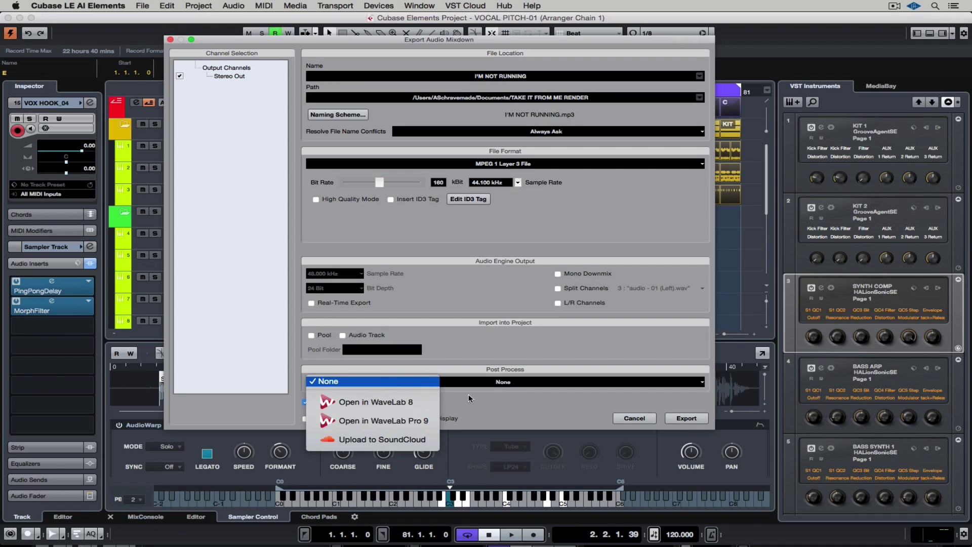
pyautogui.click(507, 405)
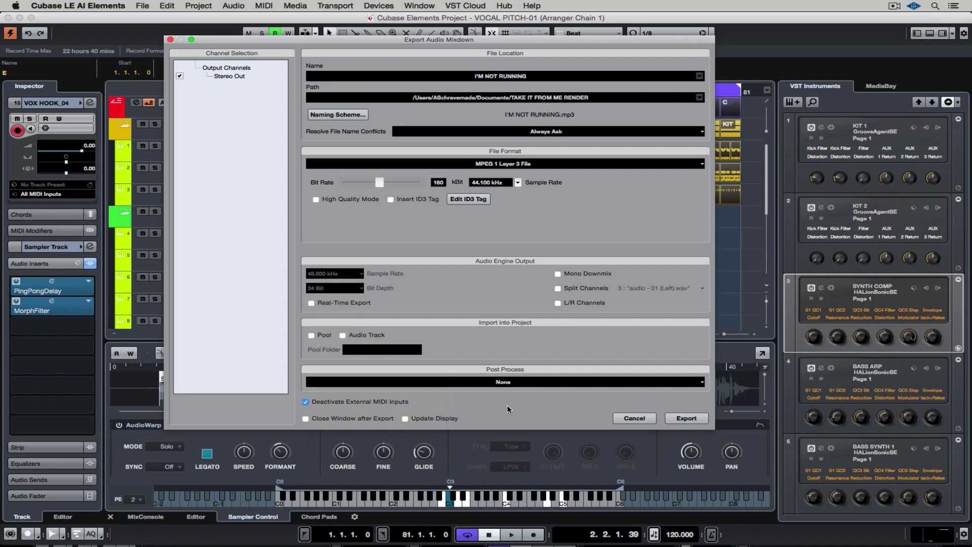
pyautogui.click(684, 418)
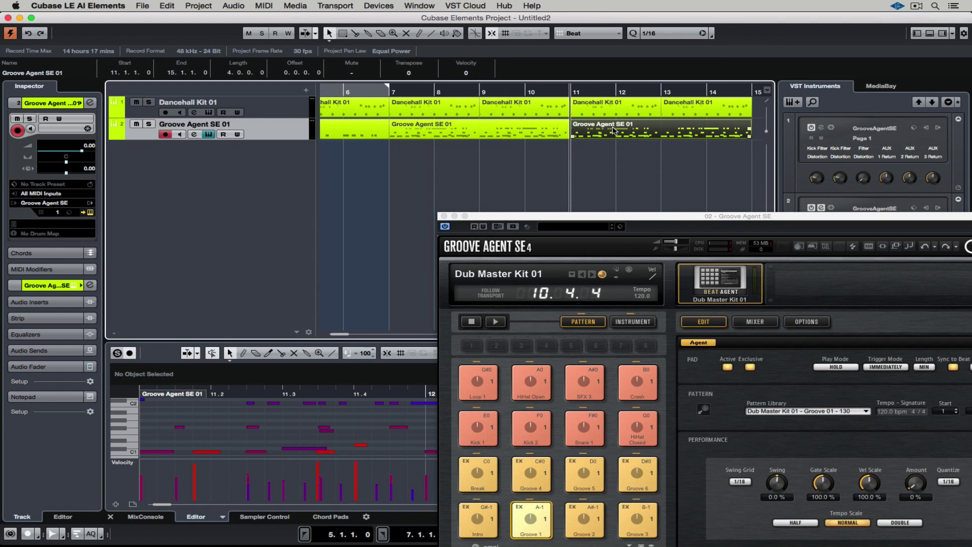
pyautogui.moveTo(583, 218); pyautogui.dragTo(455, 139)
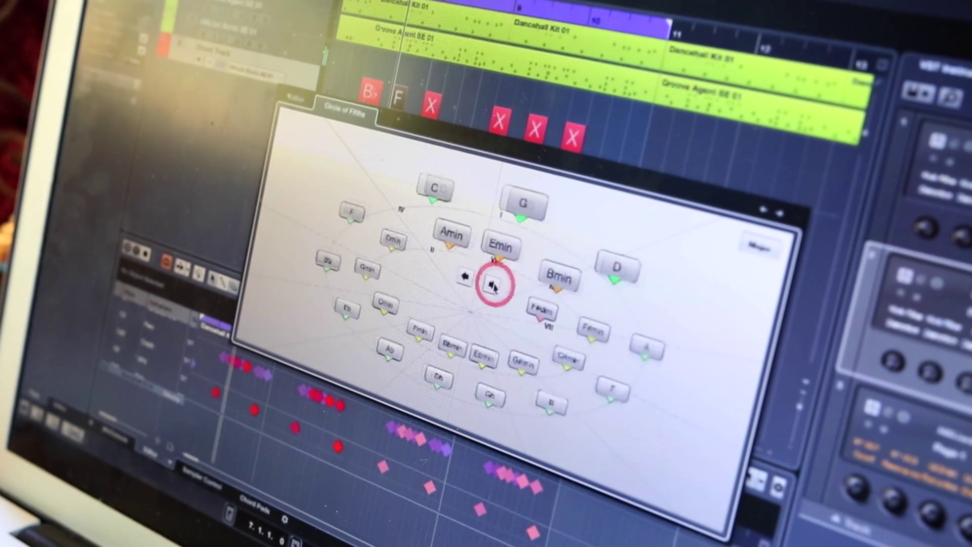